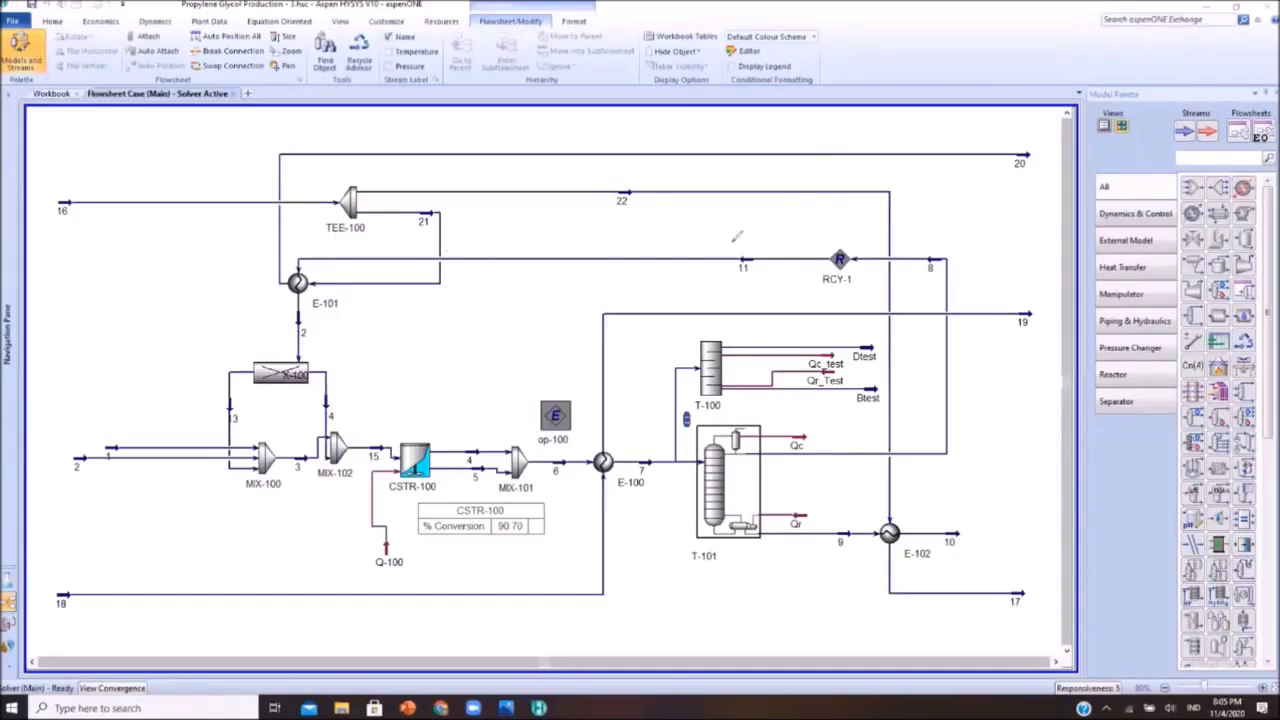
{"action": "mouse_move", "coordinate": [546, 242]}
{"action": "left_mouse_down"}
{"action": "mouse_move", "coordinate": [826, 306]}
{"action": "mouse_move", "coordinate": [488, 266]}
{"action": "left_mouse_up"}
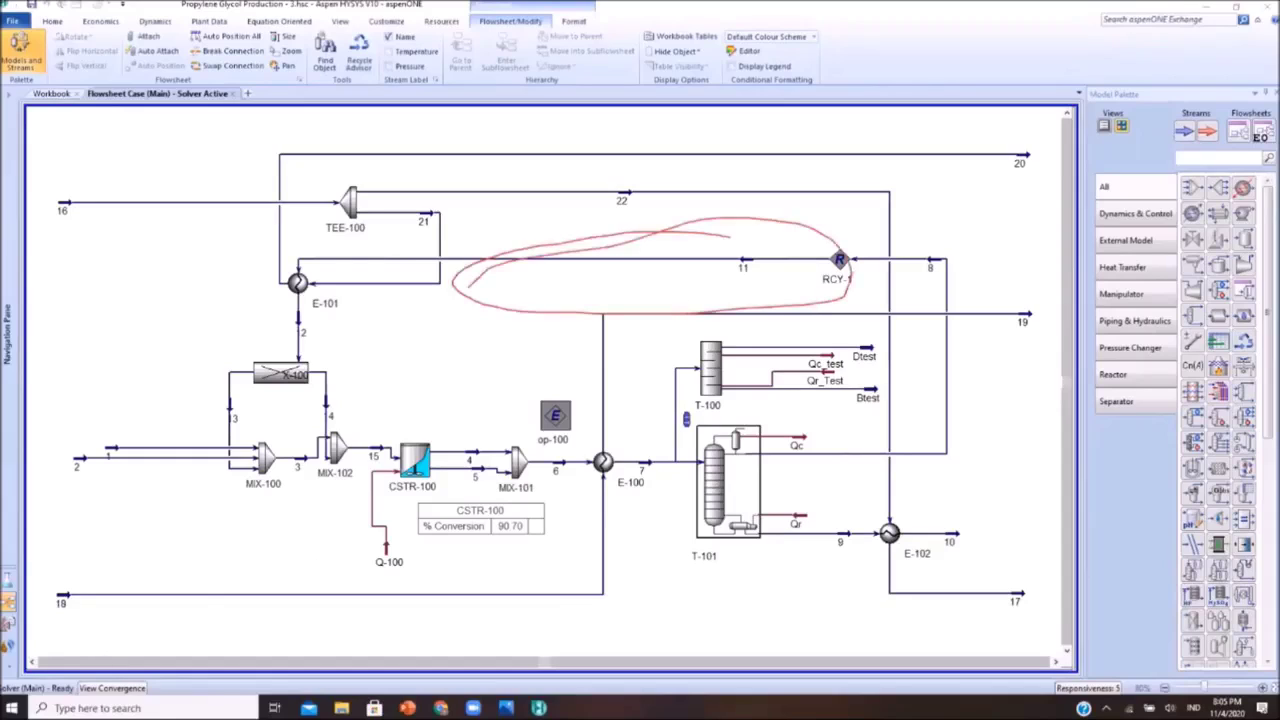
{"action": "key", "text": "Escape"}
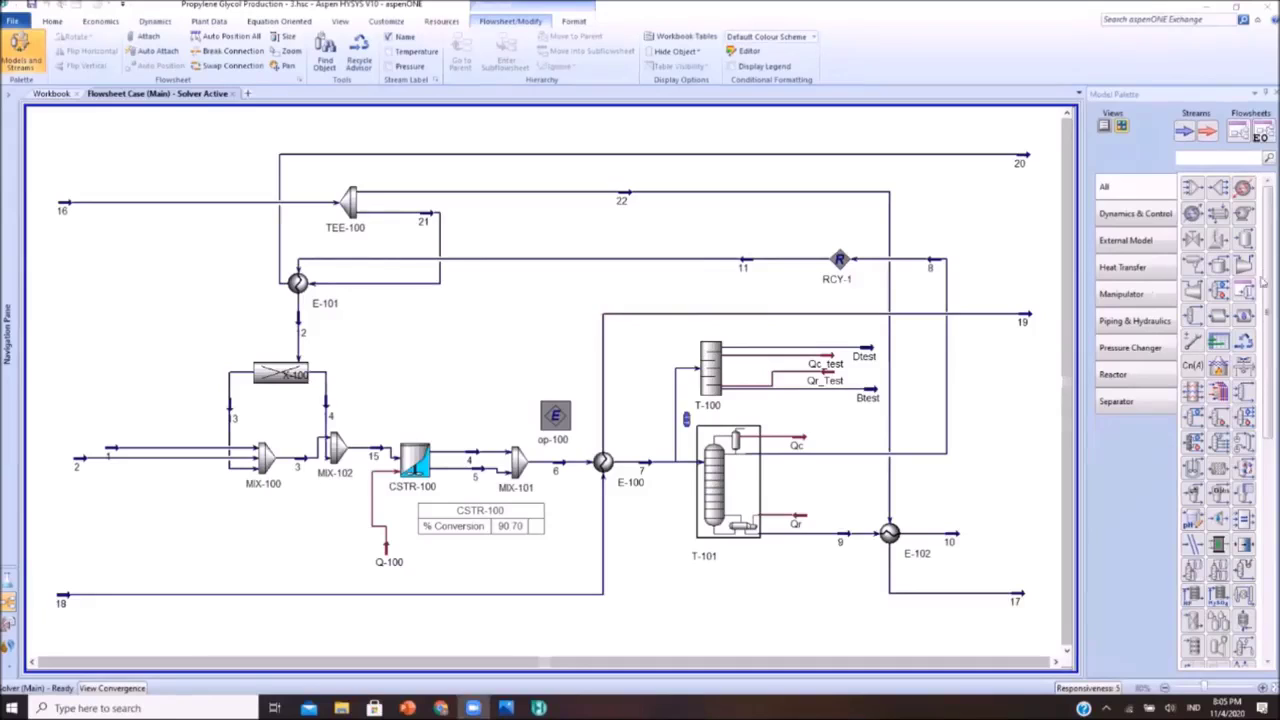
Place a pipe segment on the recycle line and break the connection between stream 11 and exchanger E-101.
{"action": "left_click", "coordinate": [1151, 330]}
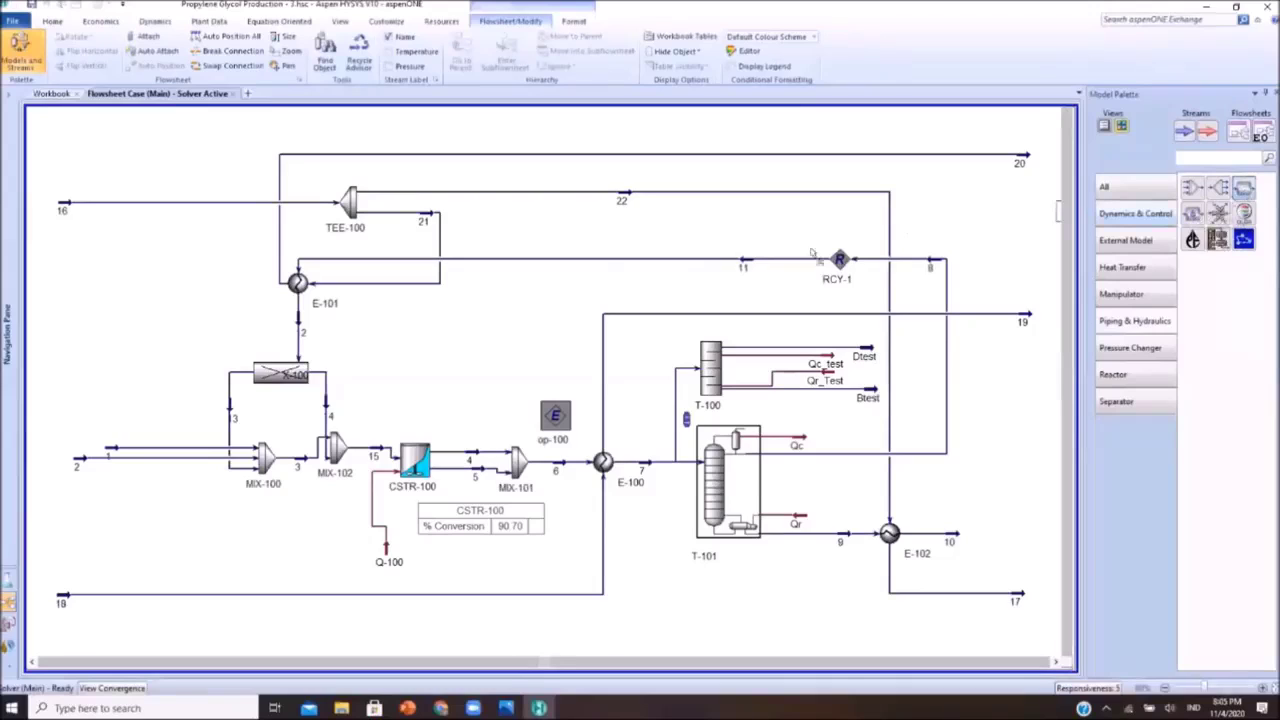
{"action": "left_click", "coordinate": [539, 279]}
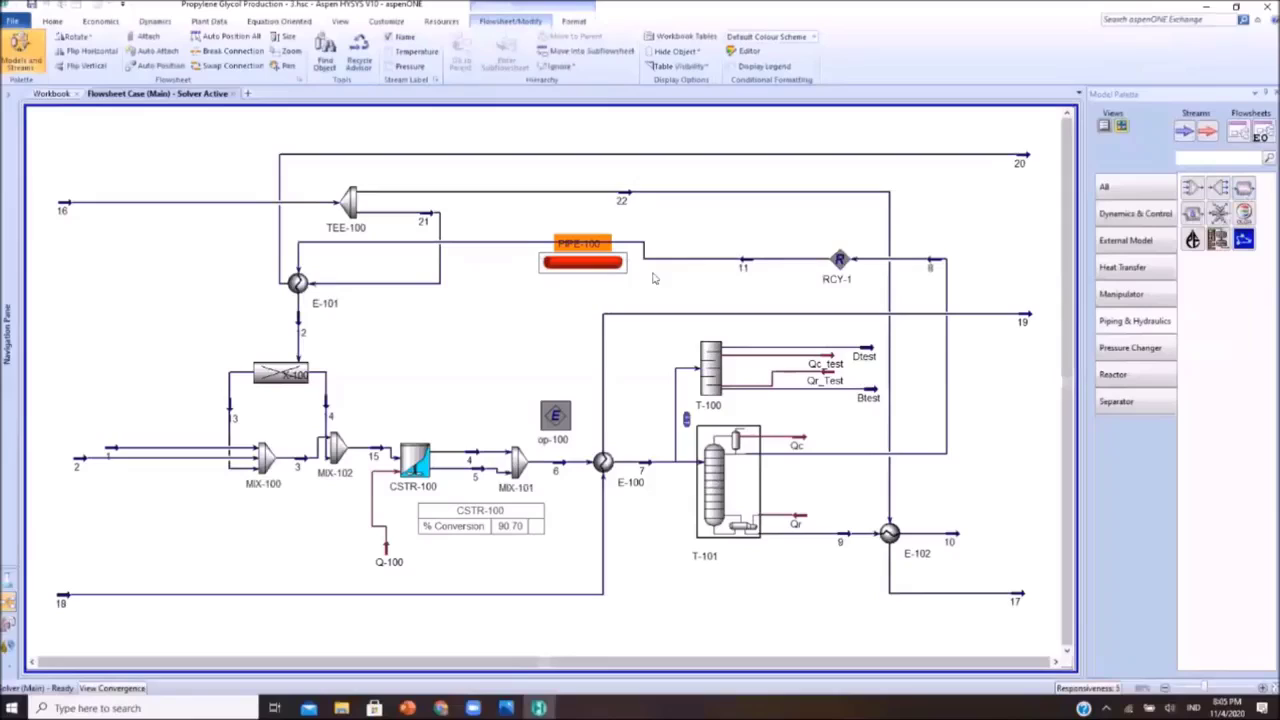
{"action": "right_click", "coordinate": [301, 264]}
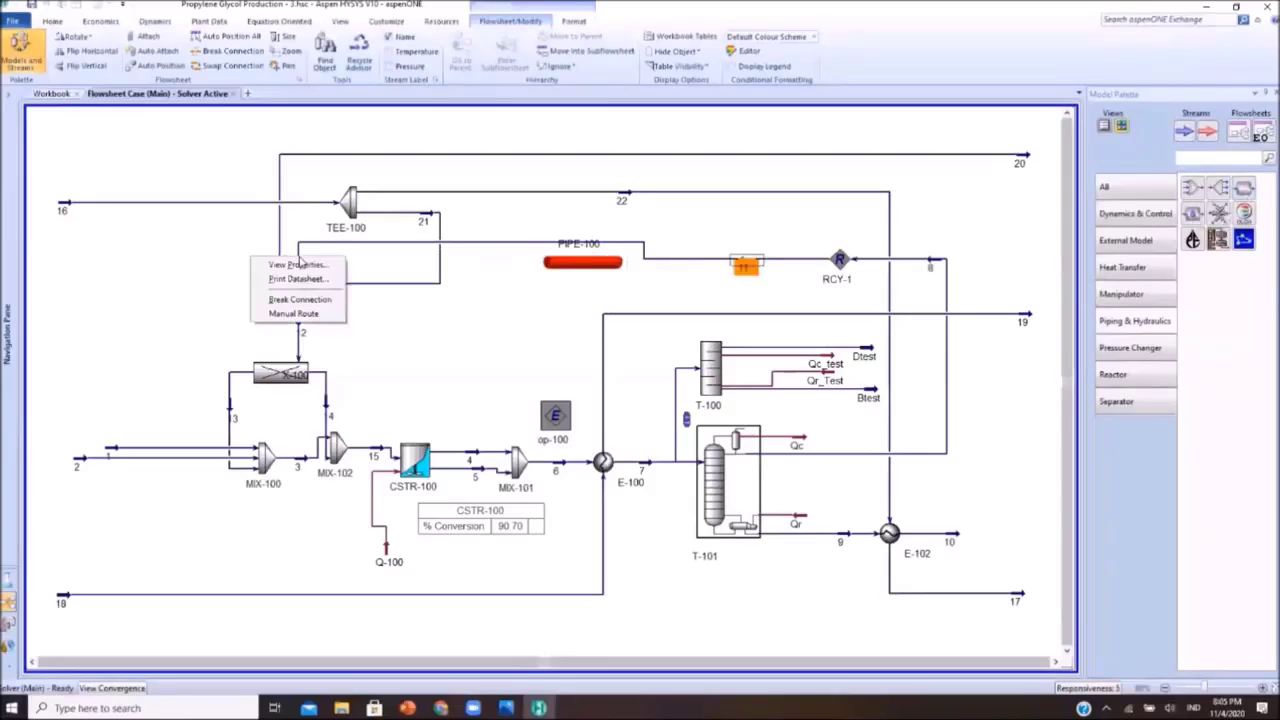
{"action": "left_click", "coordinate": [300, 299]}
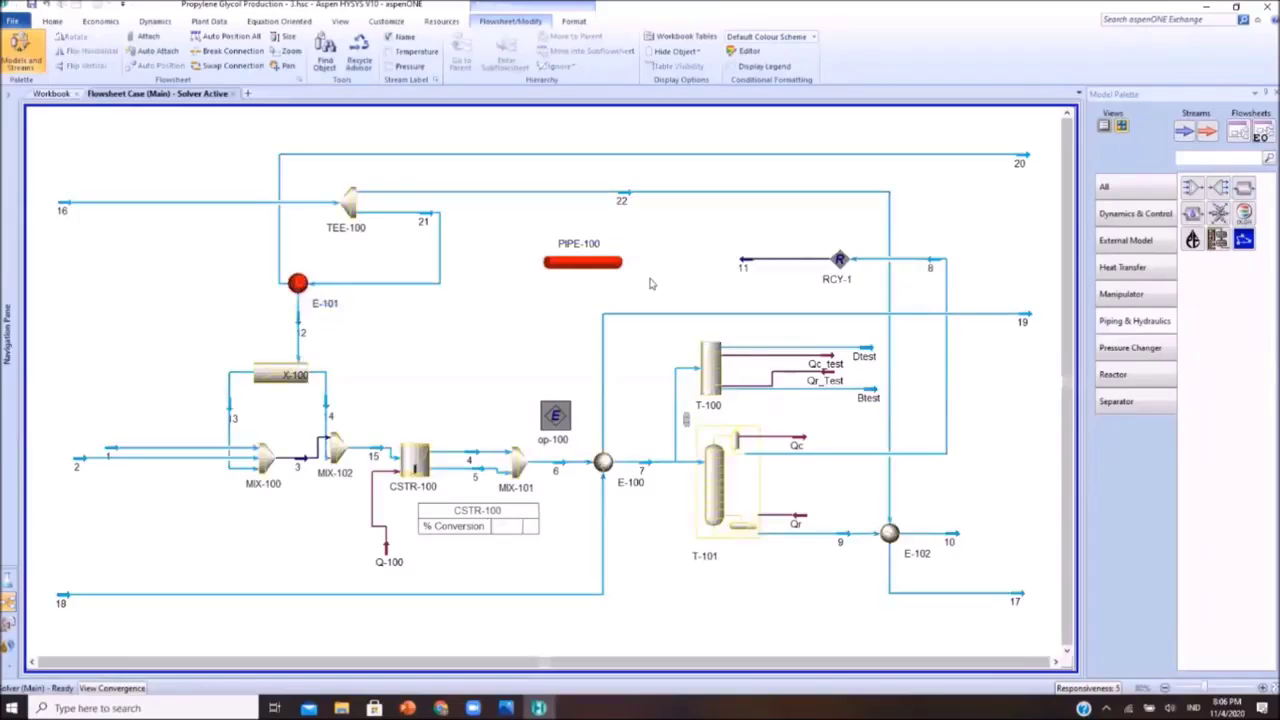
Connect stream 11 to the pipe segment's inlet and link its outlet to exchanger E-101 with a new material stream.
{"action": "key", "text": "ctrl"}
{"action": "left_click_drag", "start_coordinate": [745, 267], "coordinate": [299, 283]}
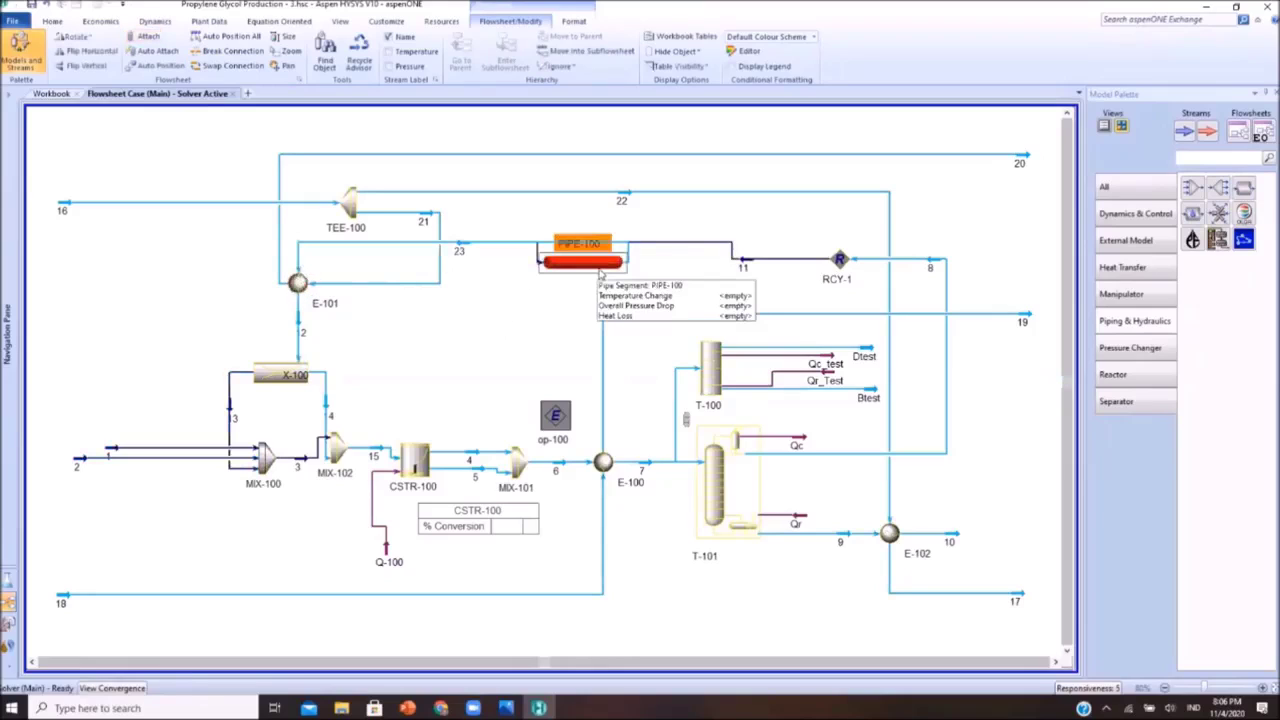
{"action": "key", "text": "y"}
{"action": "left_click", "coordinate": [653, 241]}
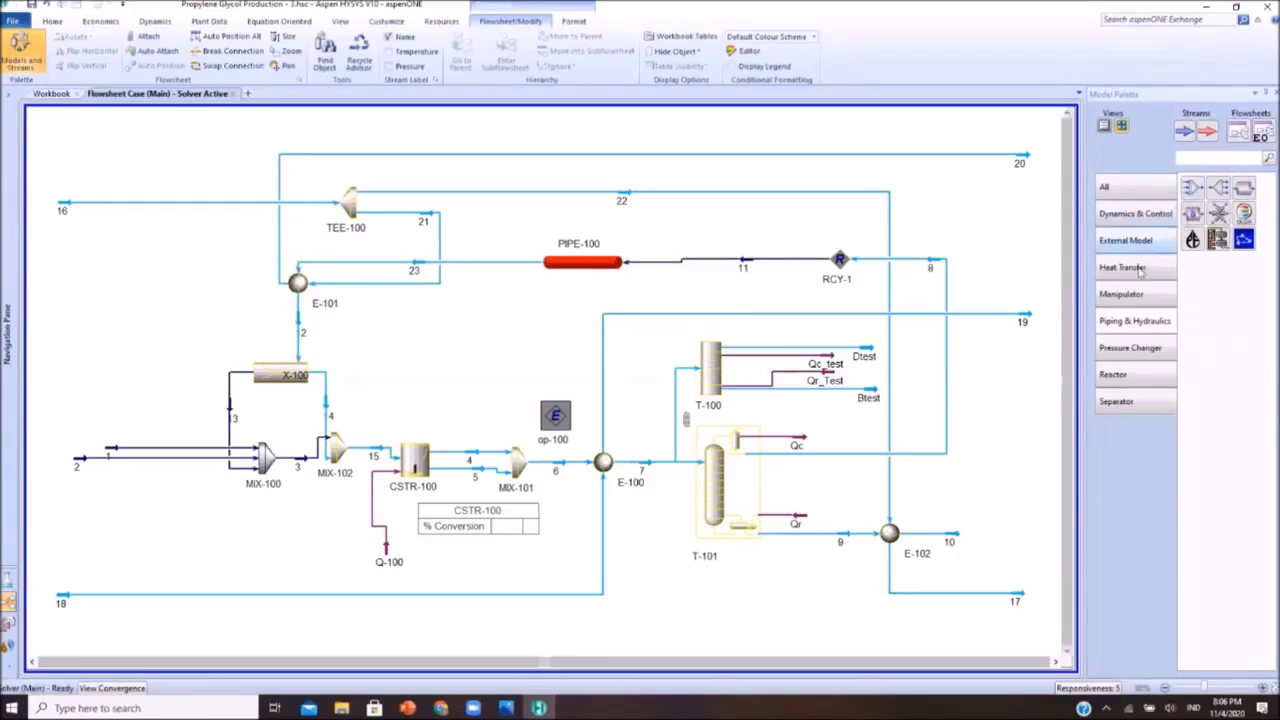
Place a pump between the pipe segment and stream 11, and break the connection between stream 11 and the pipe.
{"action": "left_click", "coordinate": [1141, 350]}
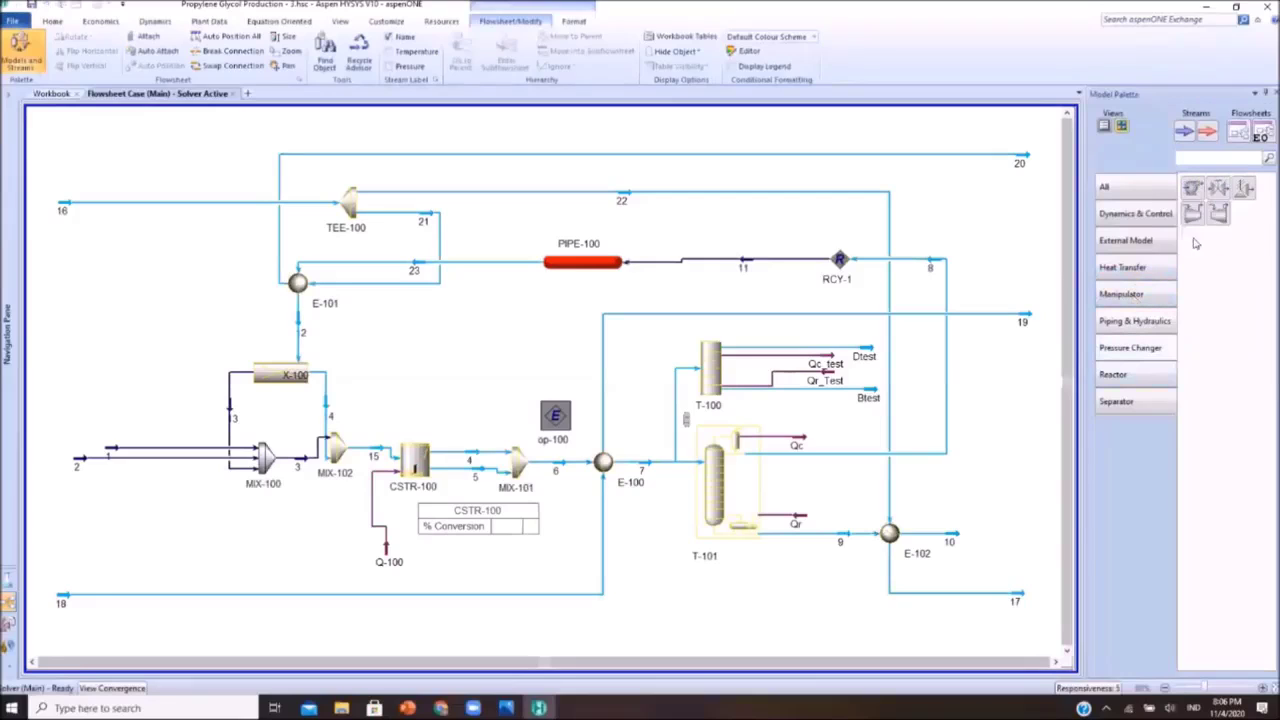
{"action": "left_click", "coordinate": [1192, 188]}
{"action": "left_click", "coordinate": [667, 262]}
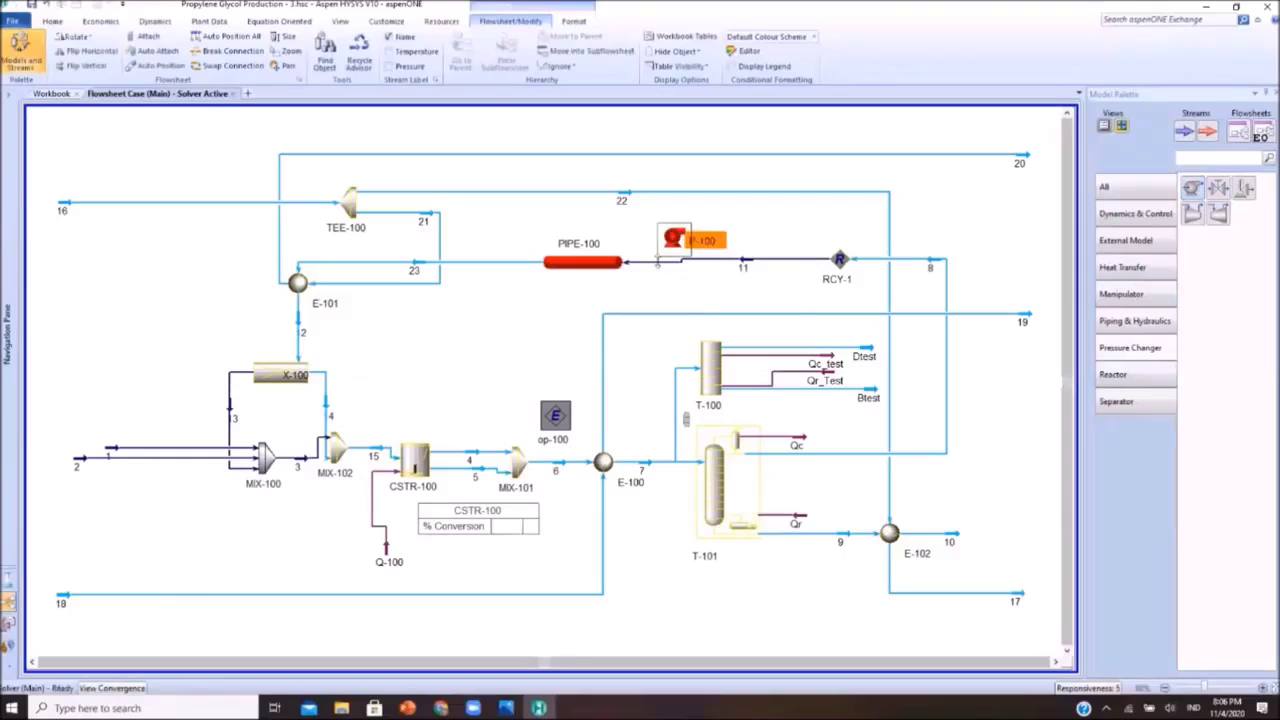
{"action": "right_click", "coordinate": [651, 262]}
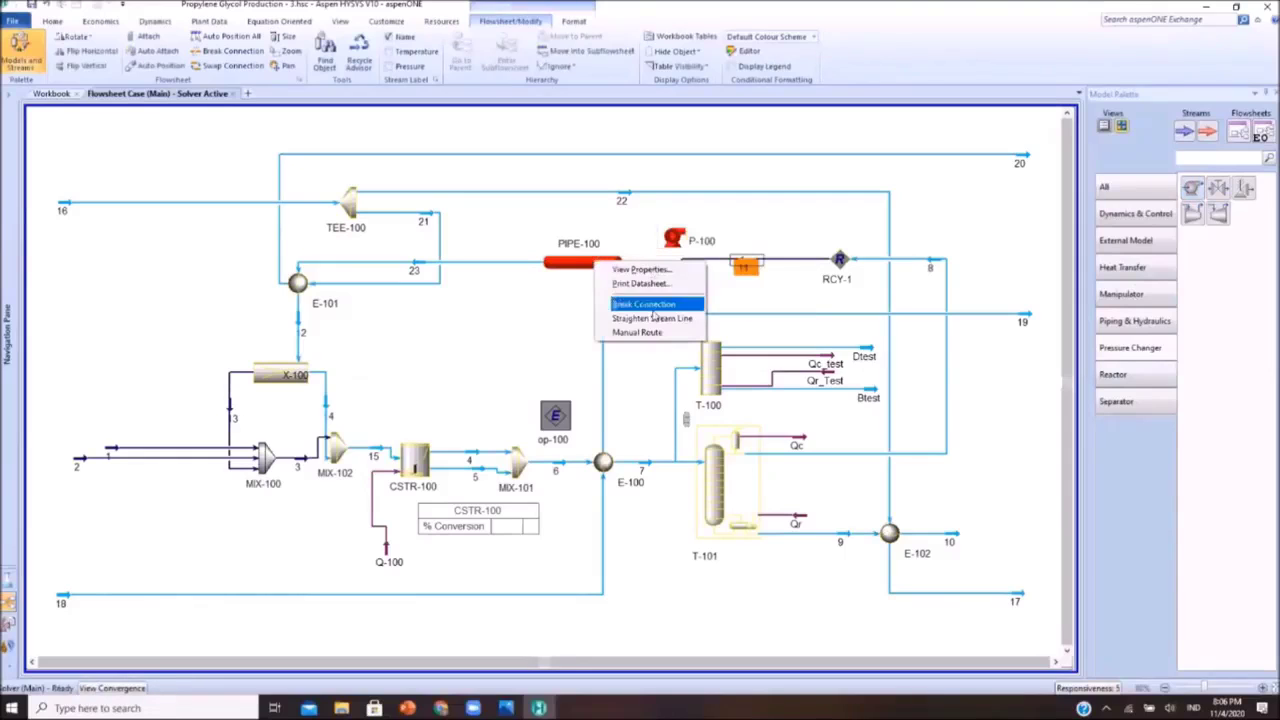
{"action": "left_click", "coordinate": [698, 302]}
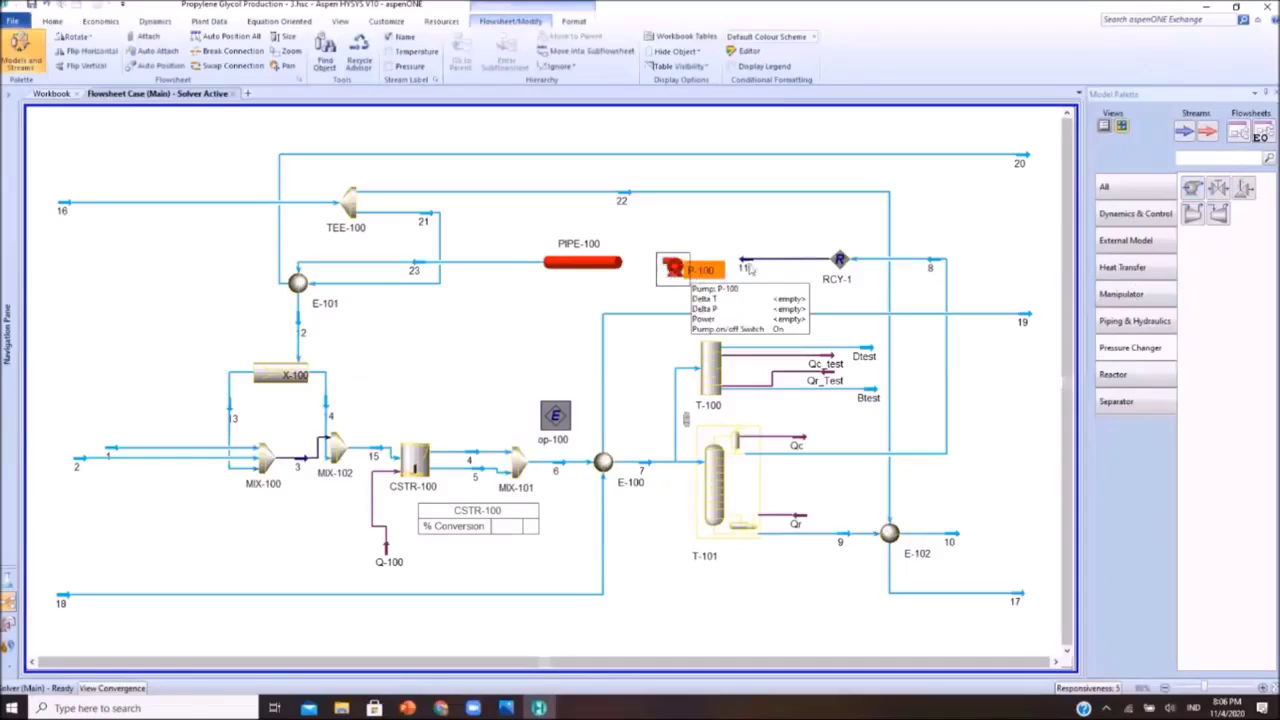
Connect stream 11 to the pump and the pump to the pipe segment through a new stream, attaching energy streams to both units.
{"action": "key", "text": "ctrl"}
{"action": "mouse_move", "coordinate": [740, 260]}
{"action": "left_mouse_down"}
{"action": "mouse_move", "coordinate": [622, 262]}
{"action": "mouse_move", "coordinate": [596, 292]}
{"action": "left_mouse_up"}
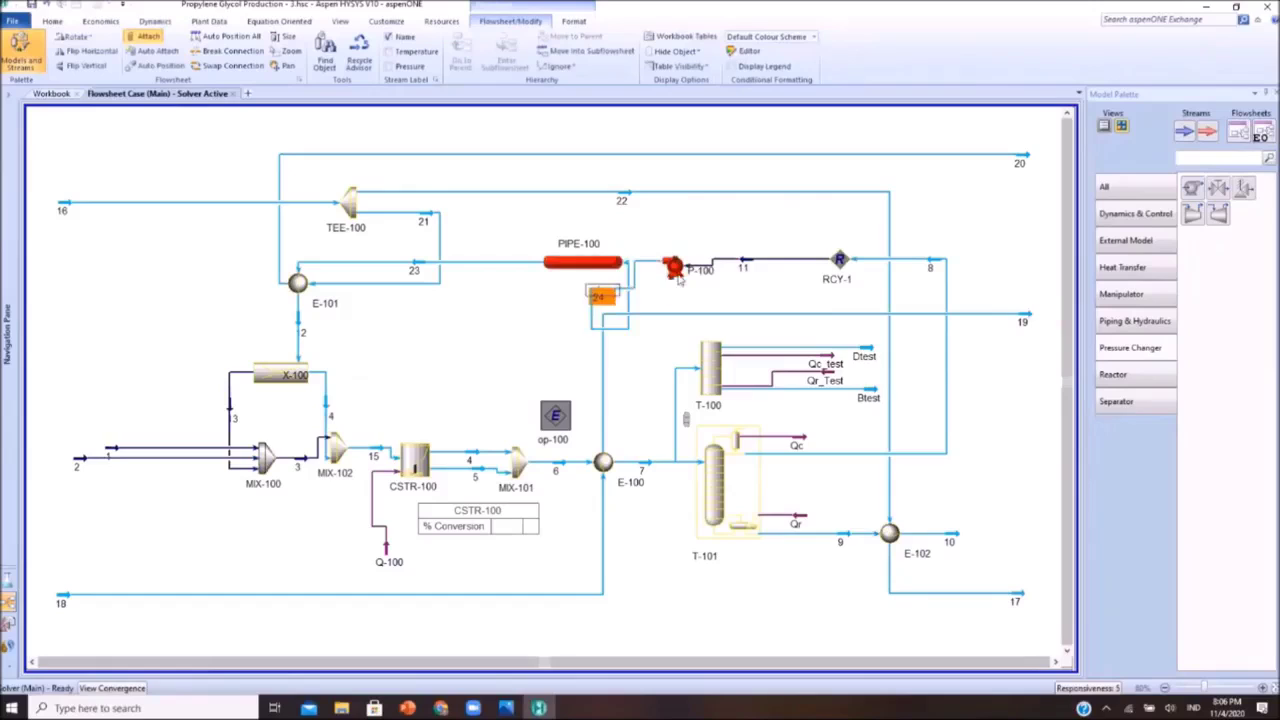
{"action": "left_click_drag", "start_coordinate": [683, 281], "coordinate": [714, 300]}
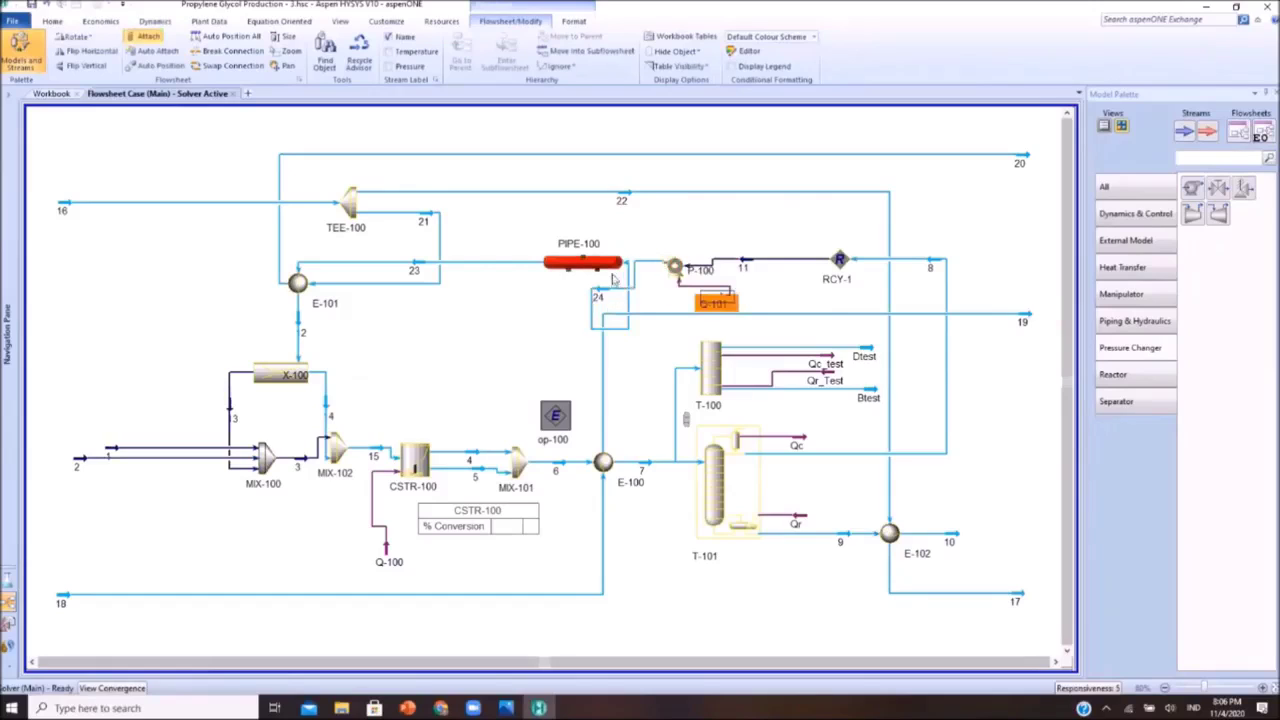
{"action": "left_click_drag", "start_coordinate": [597, 269], "coordinate": [526, 303]}
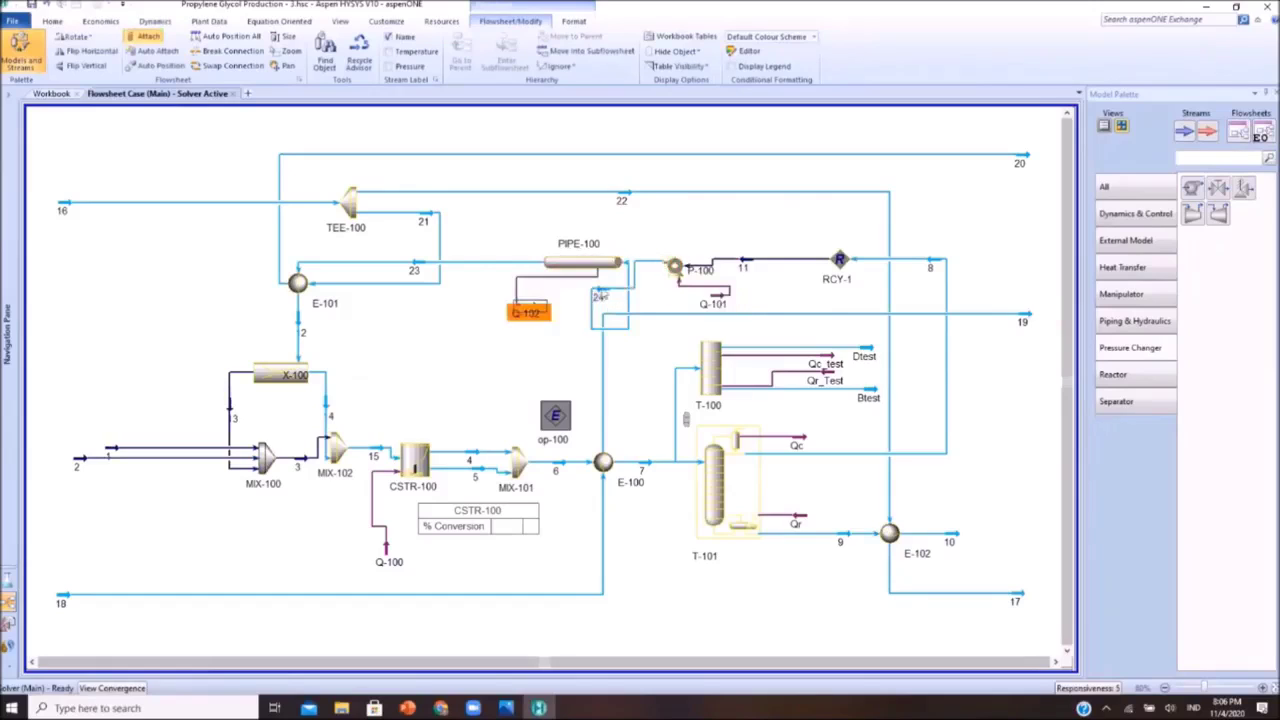
{"action": "left_click_drag", "start_coordinate": [600, 291], "coordinate": [640, 290]}
{"action": "left_click", "coordinate": [656, 311]}
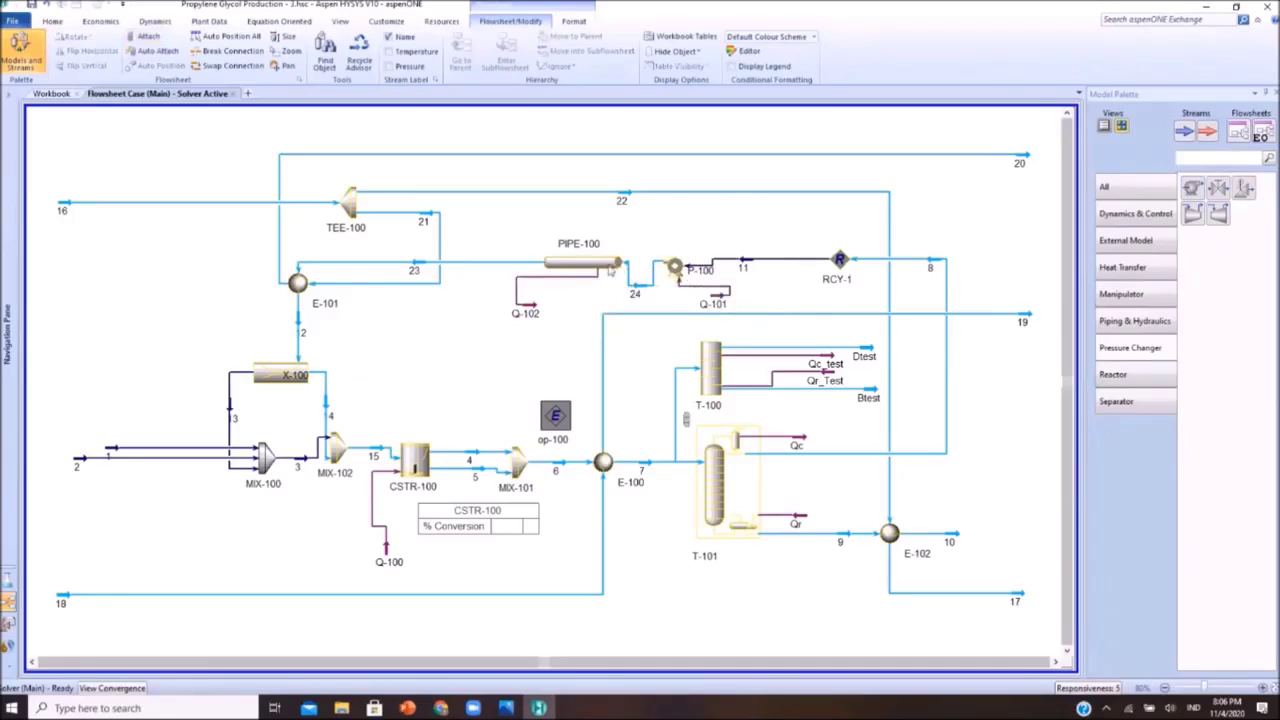
Consult the pipe routing image in the photo viewer and append a first segment to the pipe's length-elevation profile in HYSYS.
{"action": "left_click", "coordinate": [508, 708]}
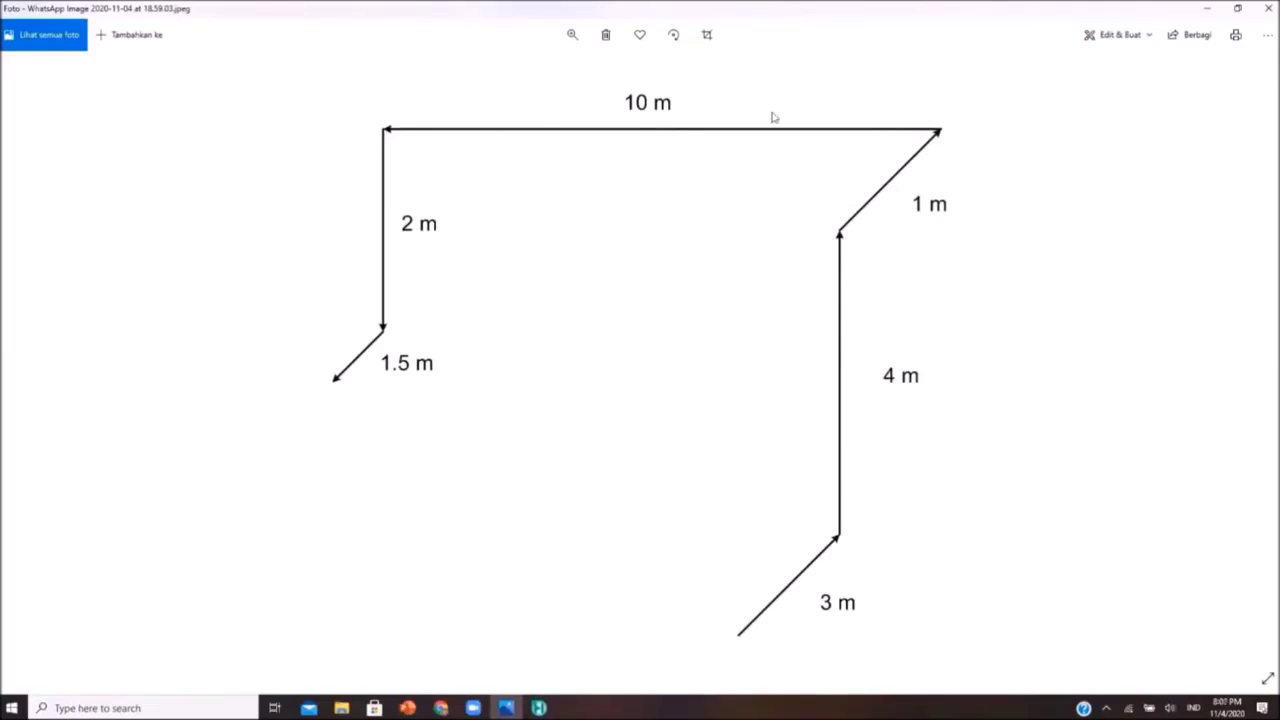
{"action": "left_click", "coordinate": [1204, 10]}
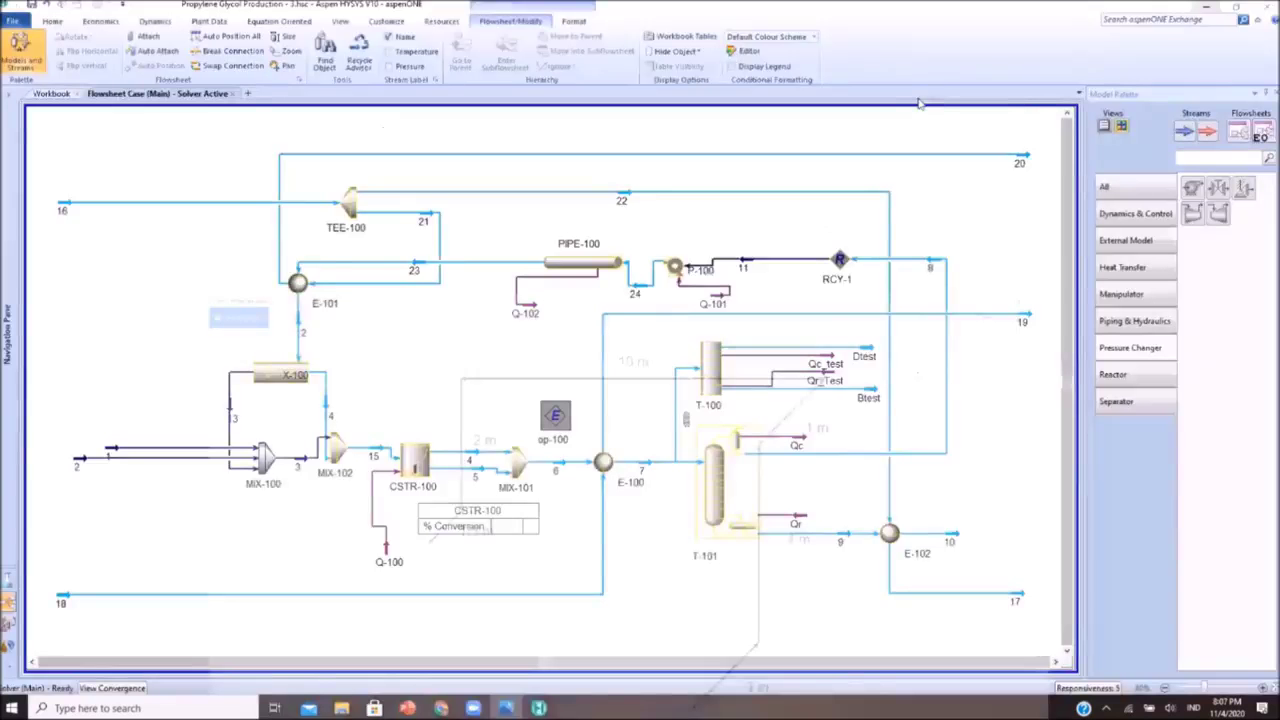
{"action": "left_click_drag", "start_coordinate": [588, 263], "coordinate": [565, 263]}
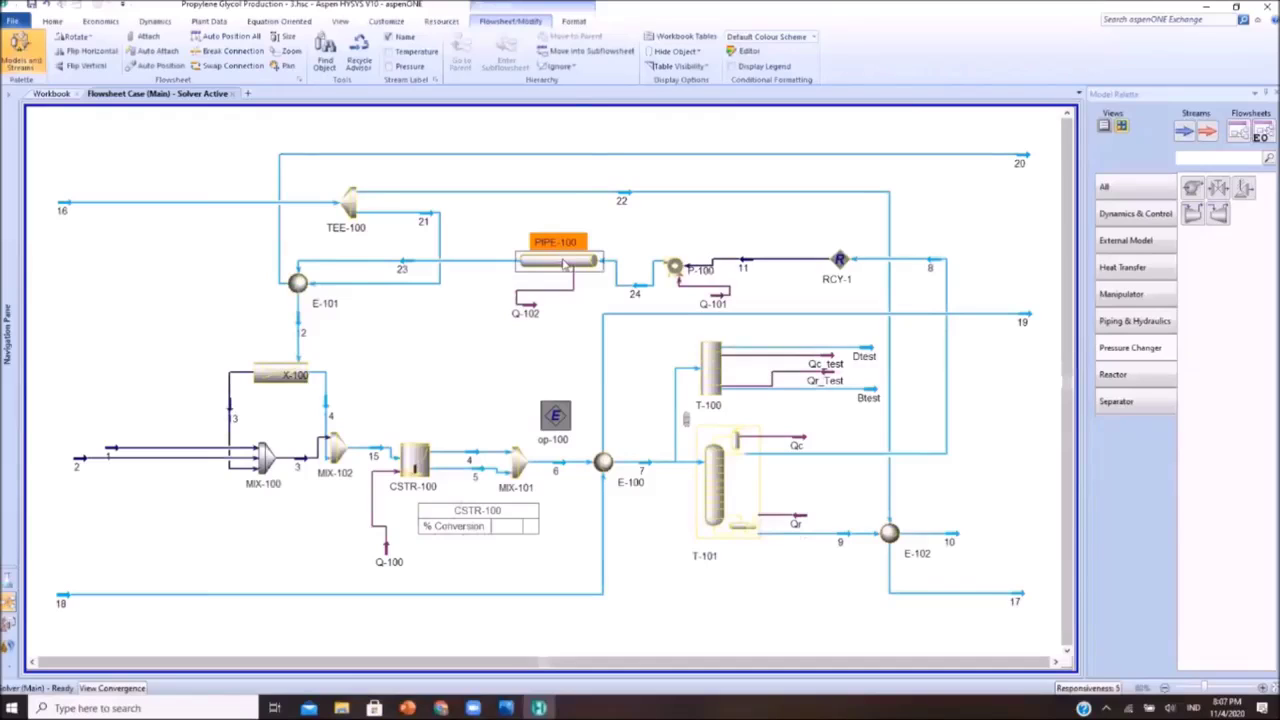
{"action": "double_click", "coordinate": [565, 263]}
{"action": "left_click_drag", "start_coordinate": [395, 120], "coordinate": [643, 145]}
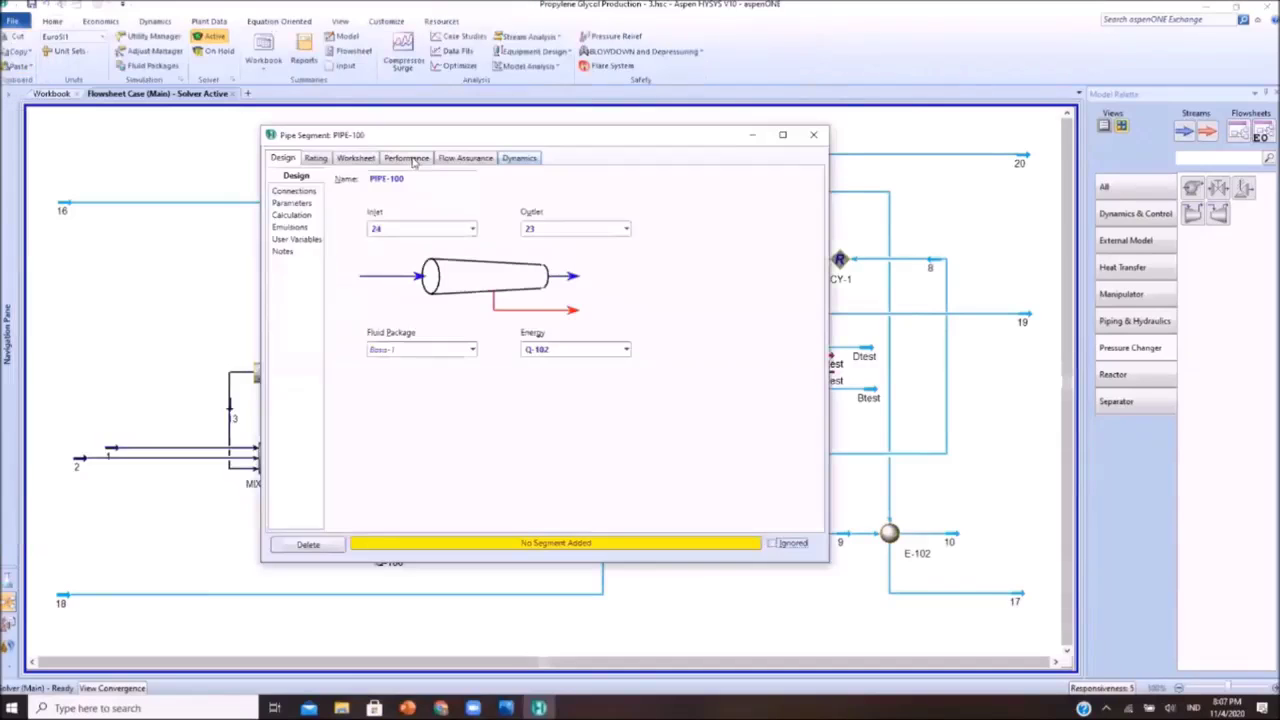
{"action": "left_click", "coordinate": [316, 158]}
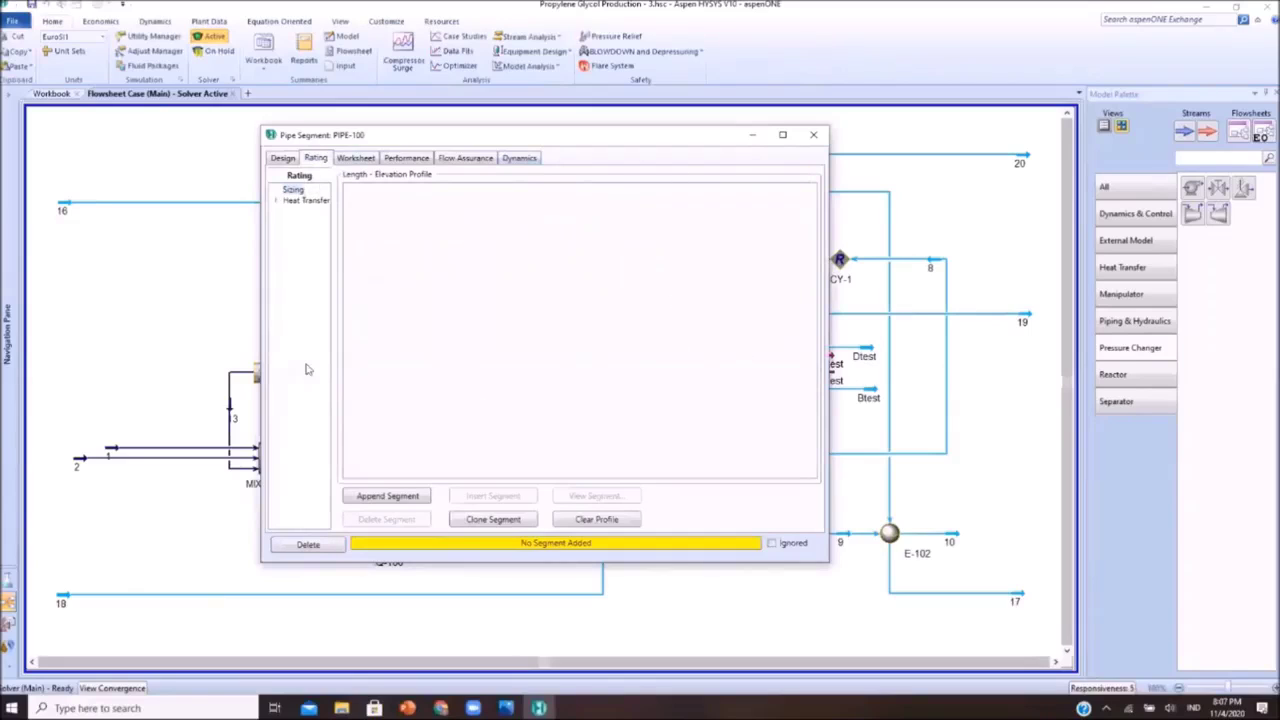
{"action": "left_click", "coordinate": [397, 497]}
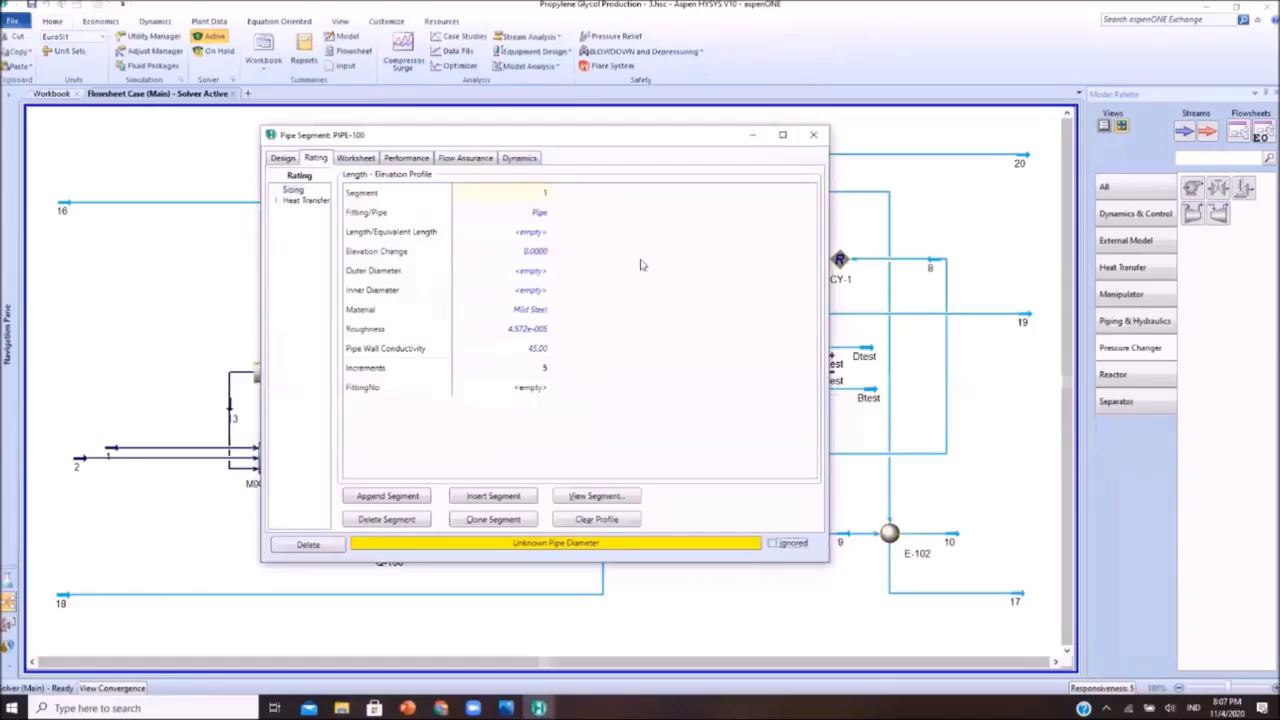
Check the first run in the pipe routing image and set segment 1's length to 3 m in HYSYS.
{"action": "left_click", "coordinate": [506, 708]}
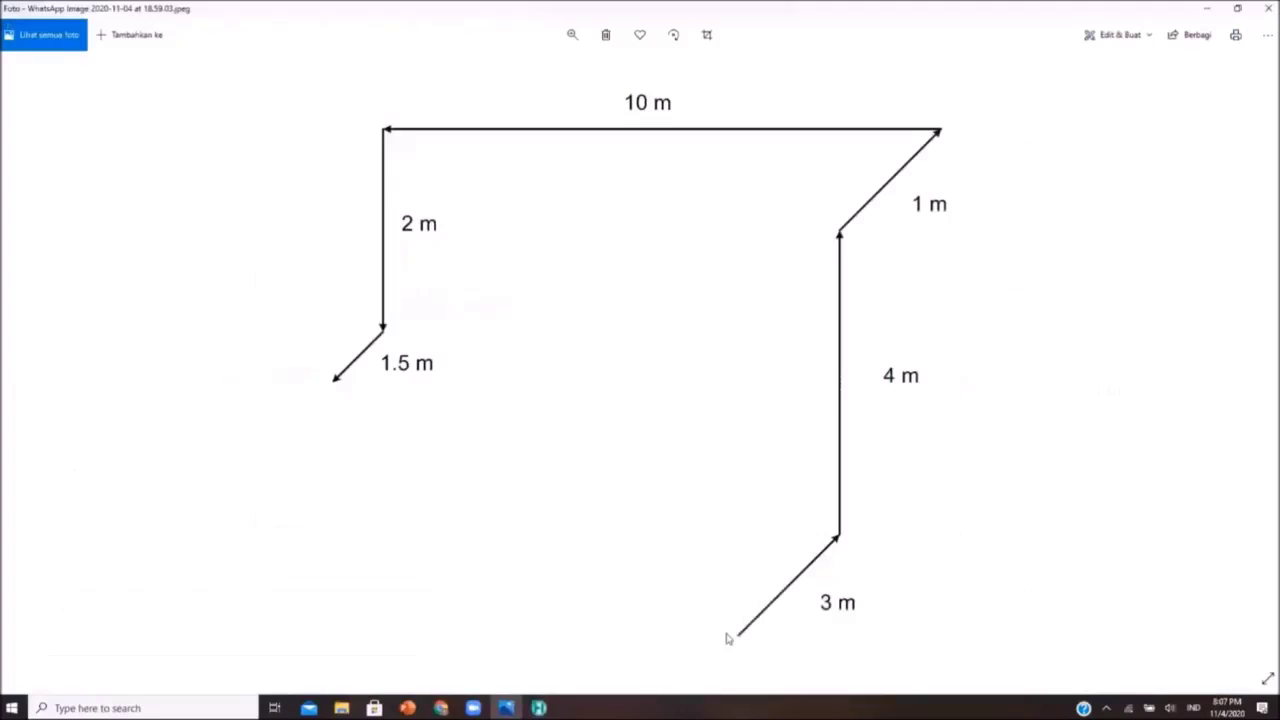
{"action": "left_click", "coordinate": [1207, 6]}
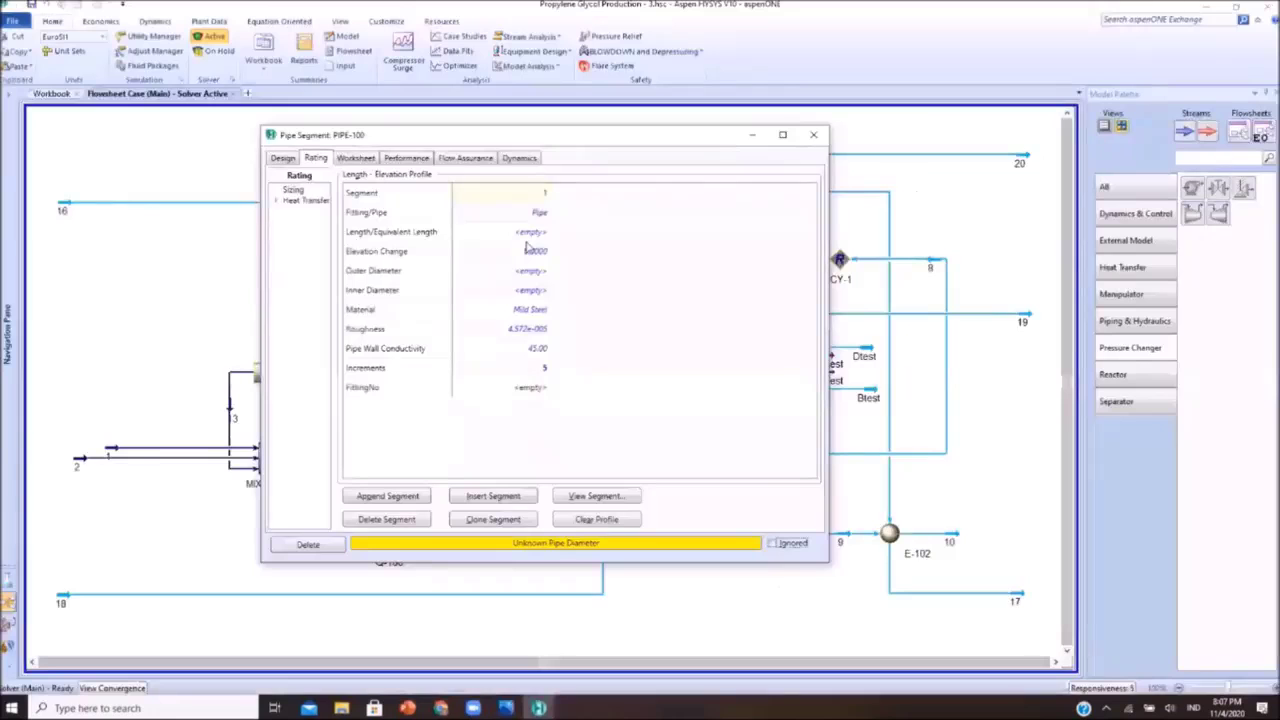
{"action": "left_click", "coordinate": [526, 249]}
{"action": "left_click", "coordinate": [521, 235]}
{"action": "type", "text": "3"}
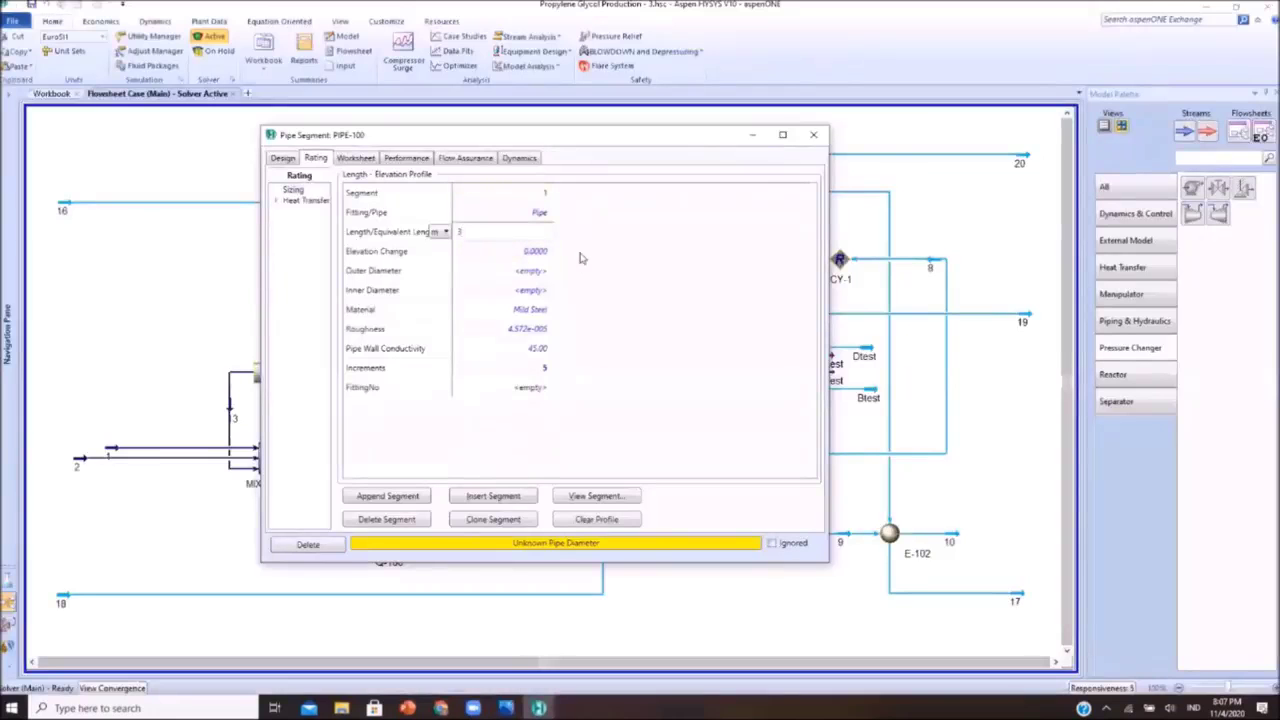
{"action": "key", "text": "Return"}
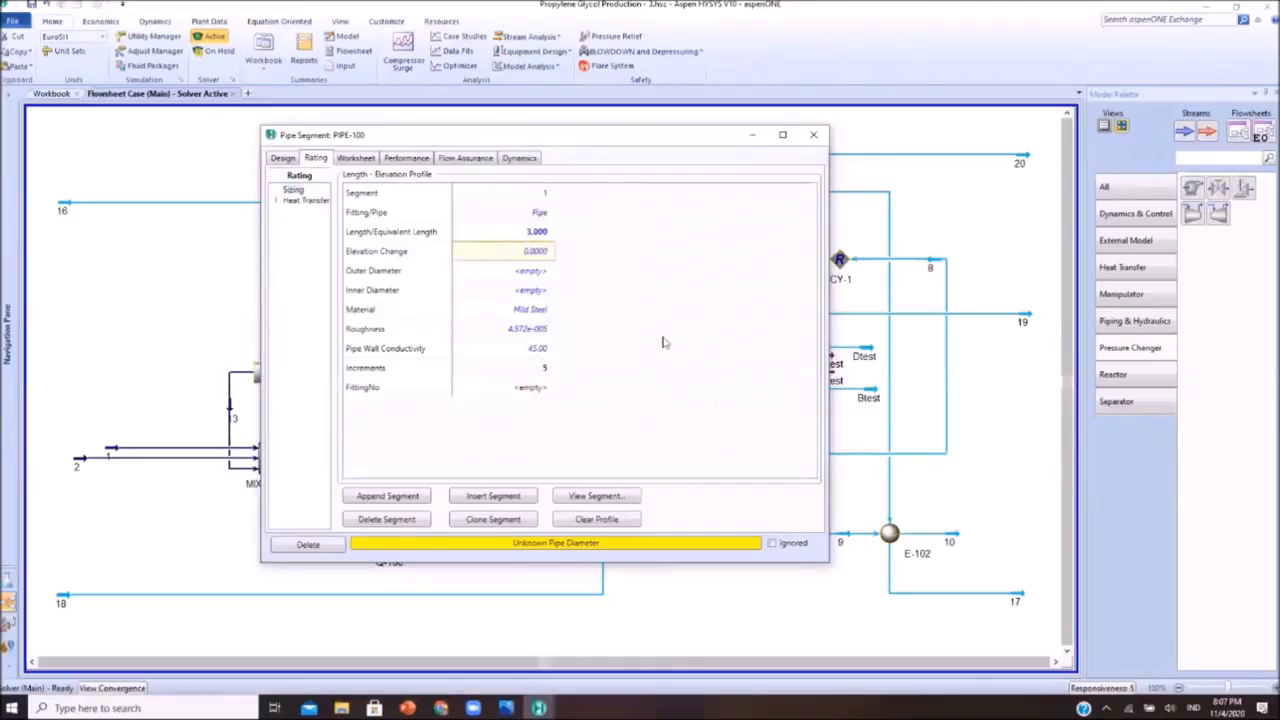
Check the routing image again, append a second segment and set its fitting type to Elbow: 90 Std.
{"action": "key", "text": "alt+Tab"}
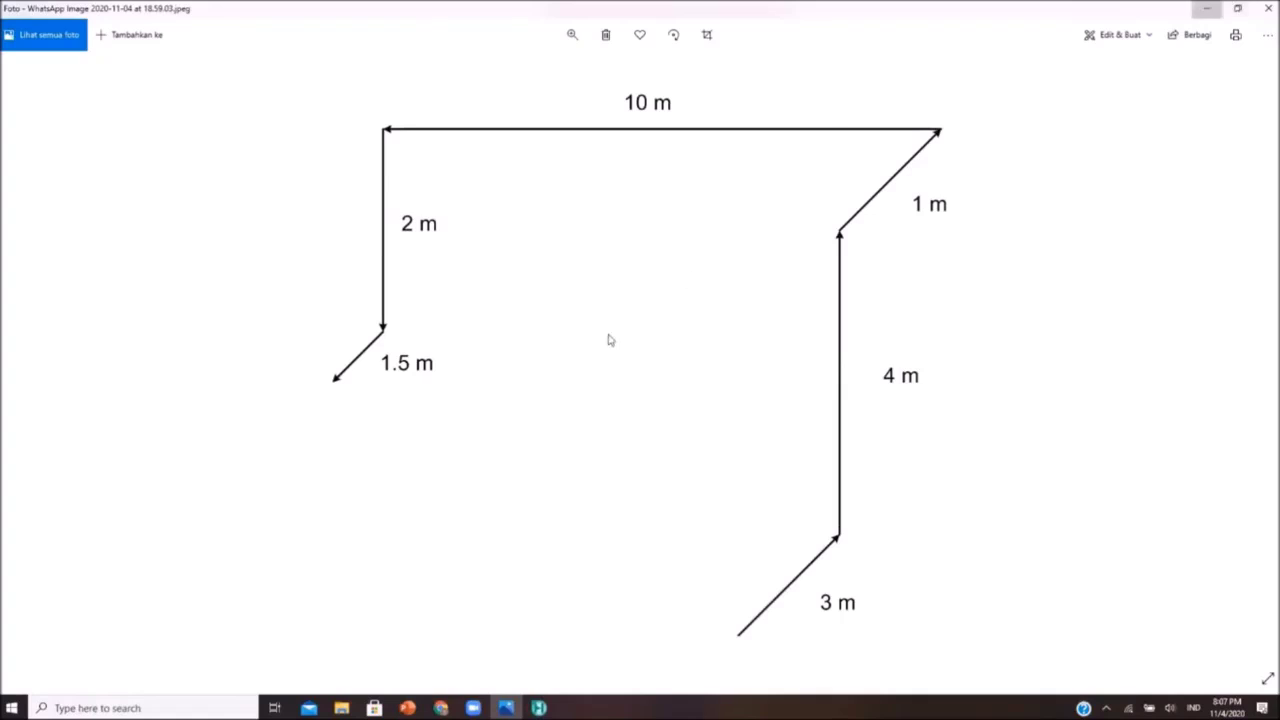
{"action": "key", "text": "alt+Tab"}
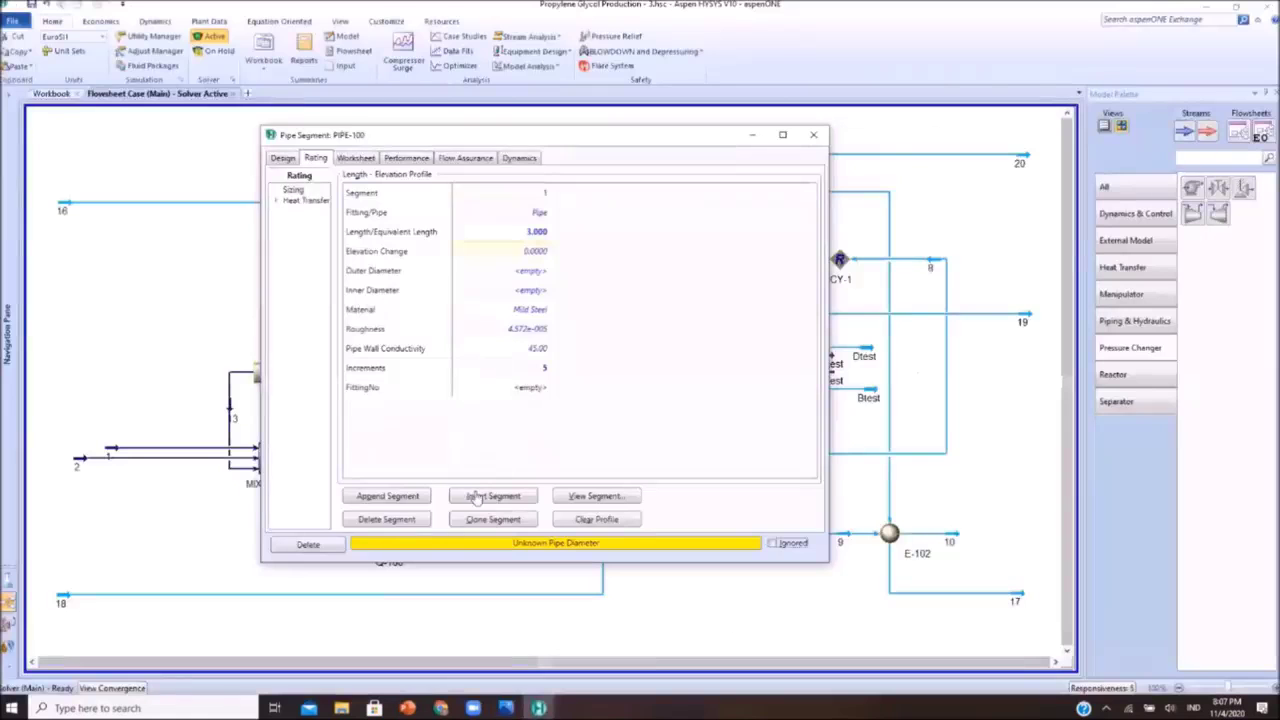
{"action": "left_click", "coordinate": [413, 497]}
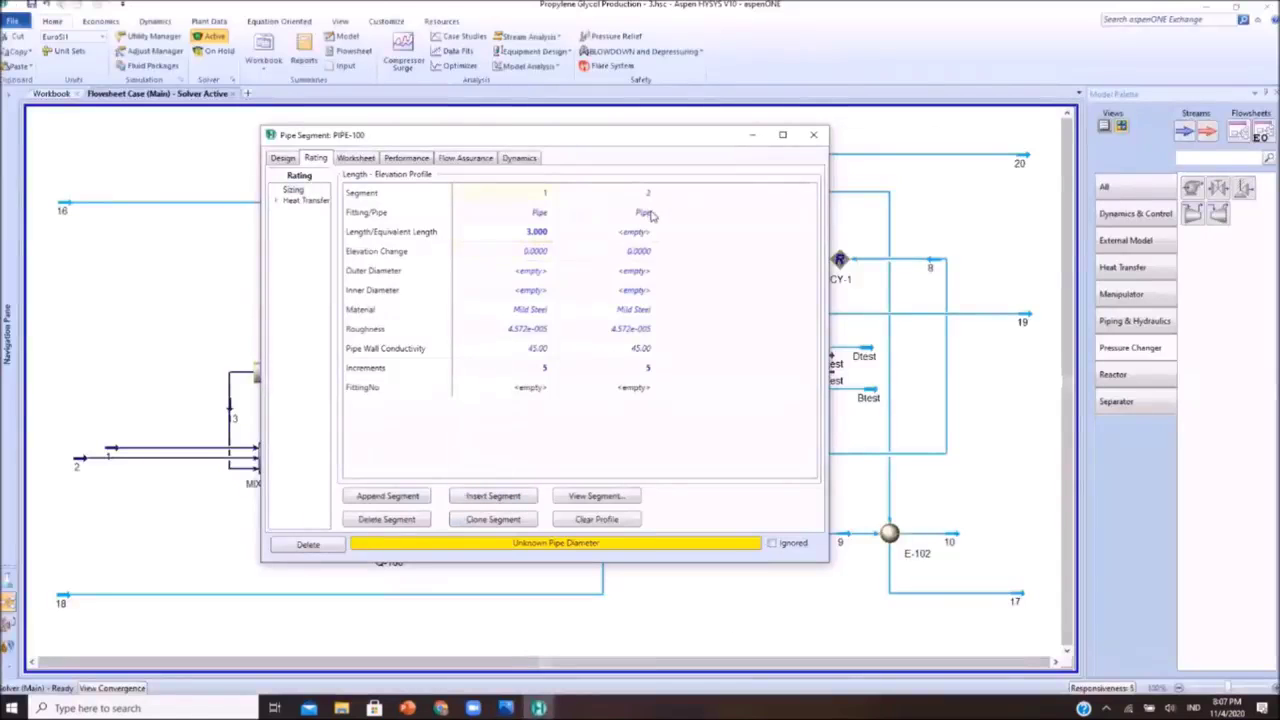
{"action": "left_click", "coordinate": [648, 215]}
{"action": "left_click", "coordinate": [651, 212]}
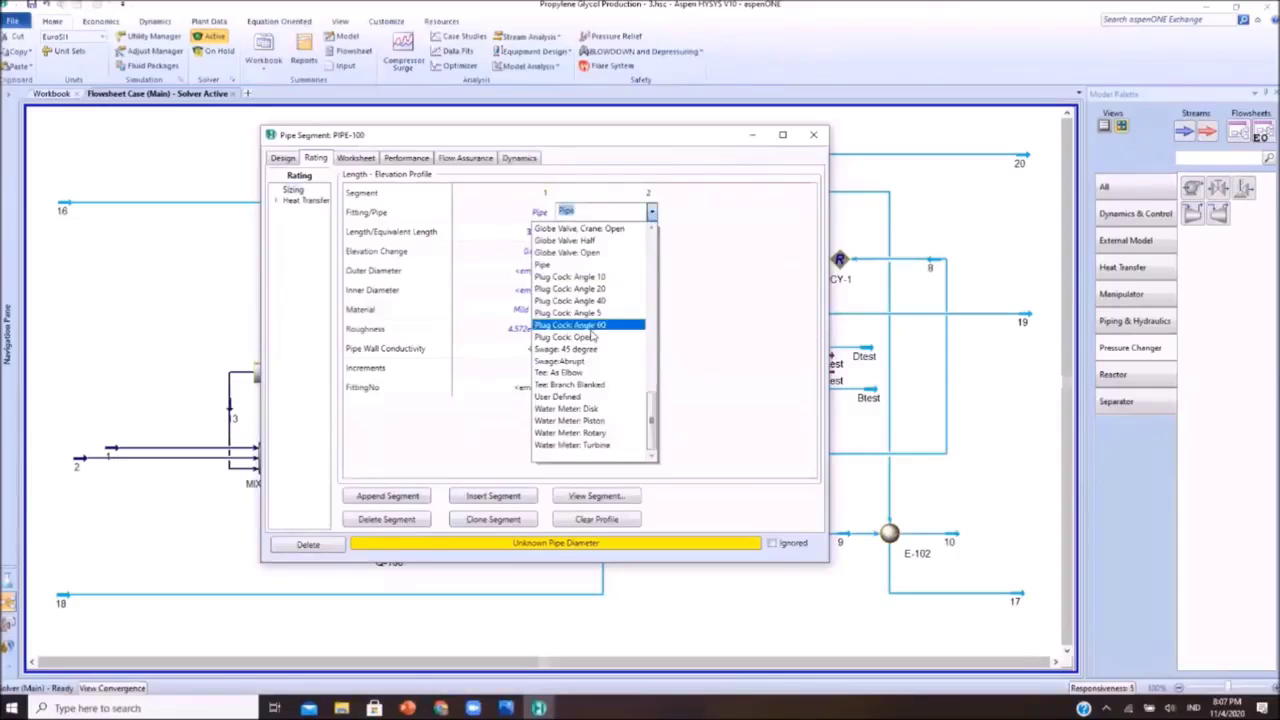
{"action": "scroll", "coordinate": [593, 338], "scroll_direction": "up", "scroll_amount": 8}
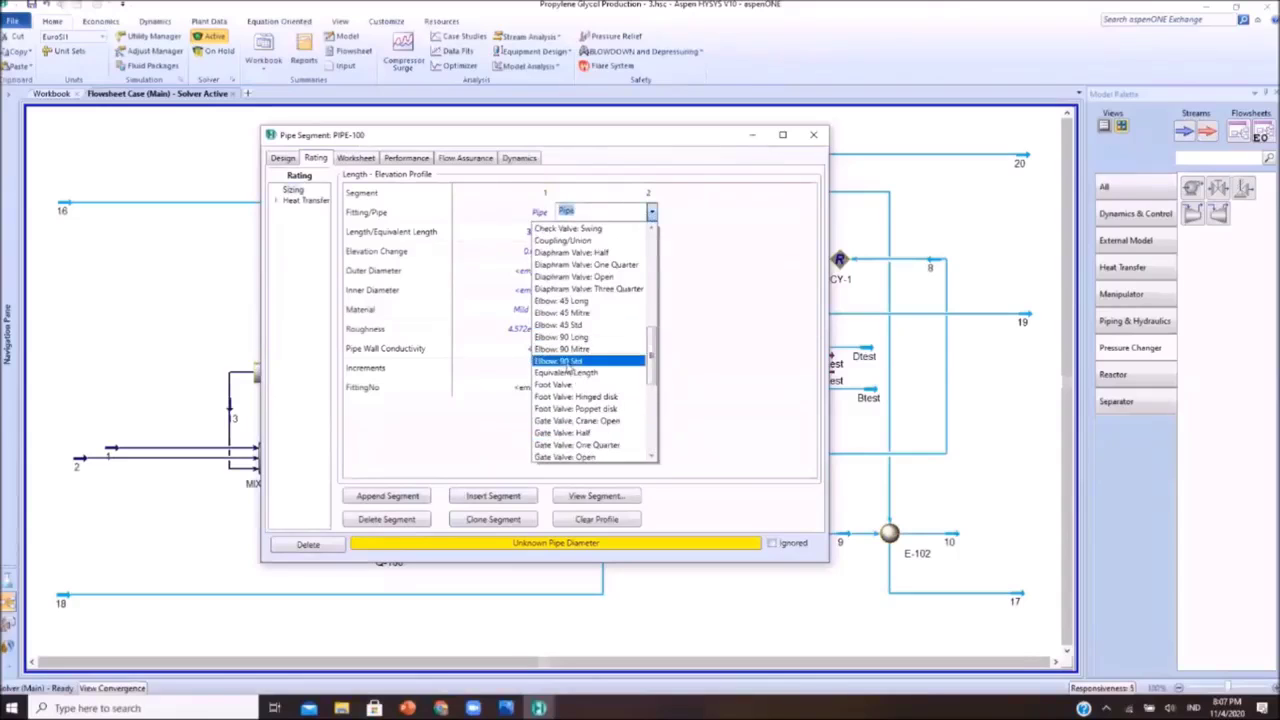
{"action": "left_click", "coordinate": [567, 362]}
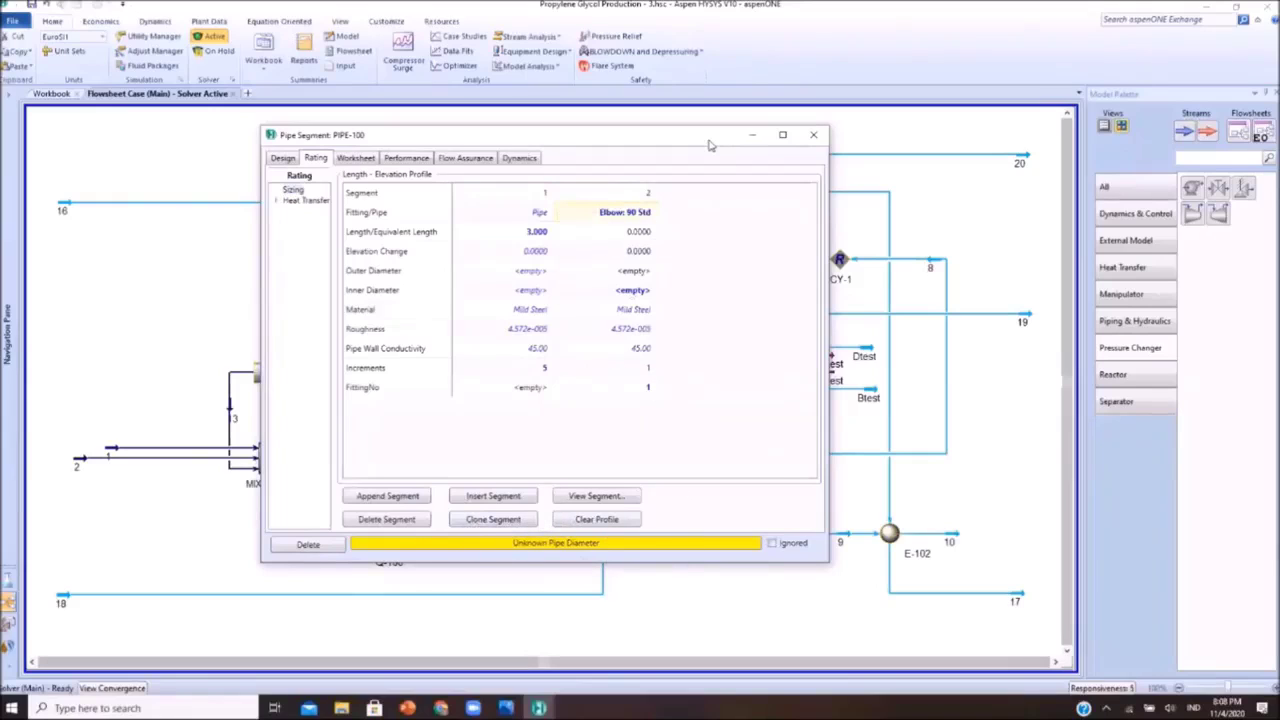
Review the stream conditions of recycle stream 11.
{"action": "left_click_drag", "start_coordinate": [562, 137], "coordinate": [408, 141]}
{"action": "left_click", "coordinate": [748, 266]}
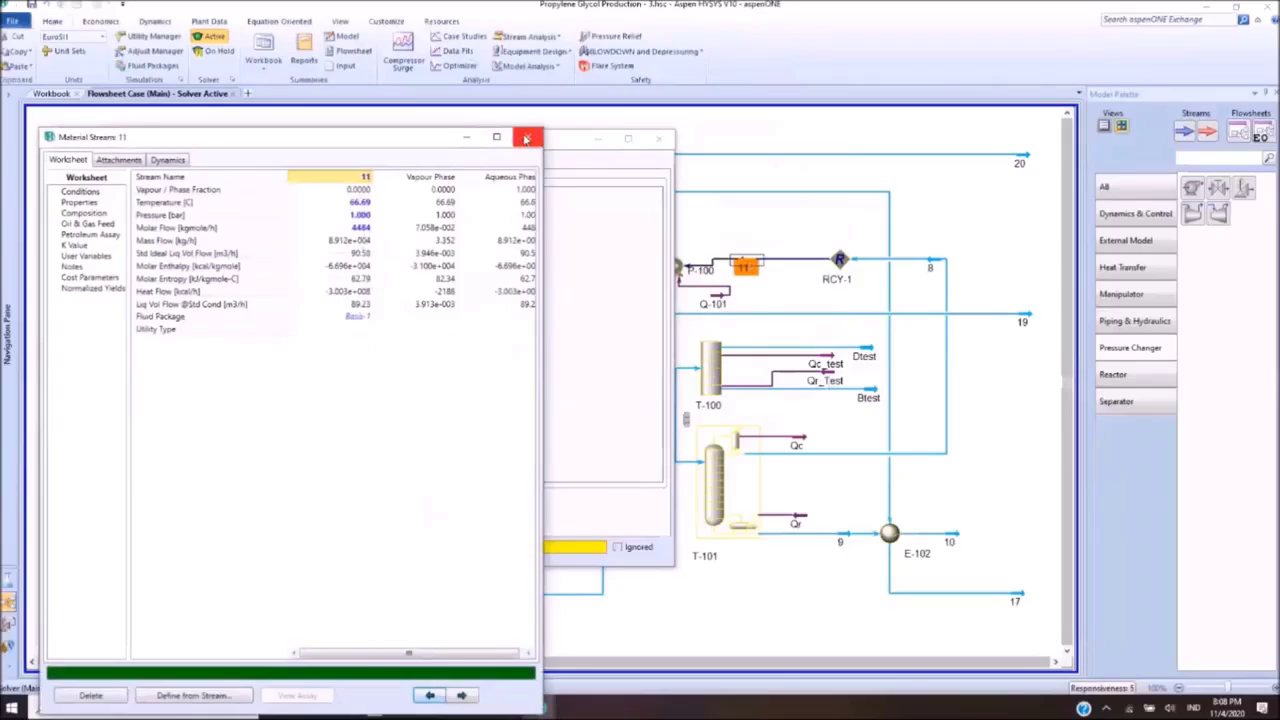
{"action": "left_click", "coordinate": [526, 139]}
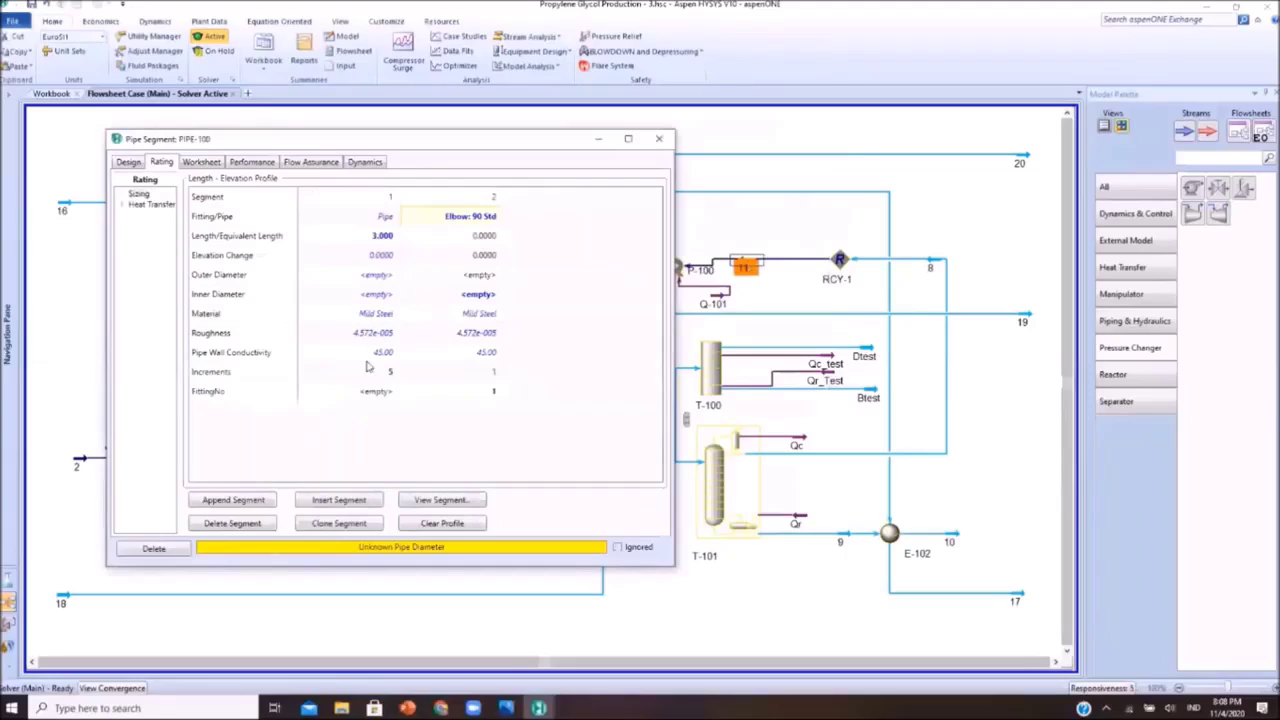
Define pipe segment 1 as Schedule 40 with a nominal diameter of 200 mm.
{"action": "left_click", "coordinate": [440, 499]}
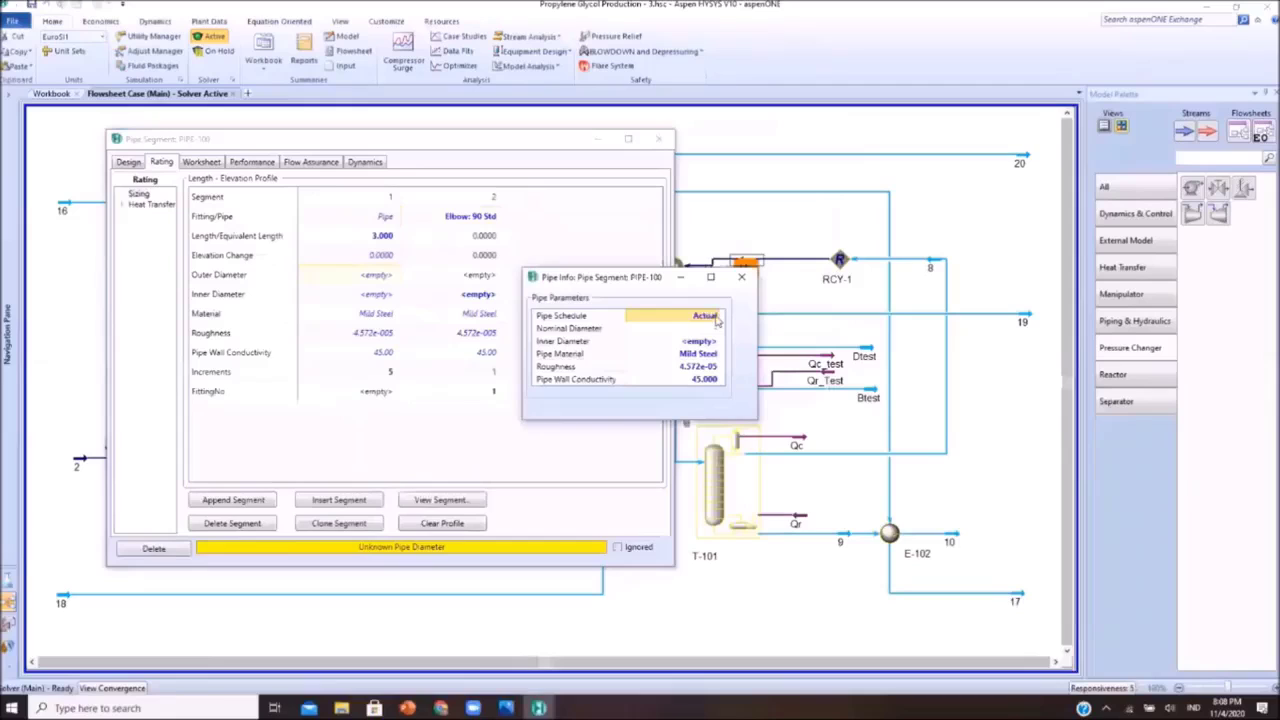
{"action": "left_click", "coordinate": [716, 318]}
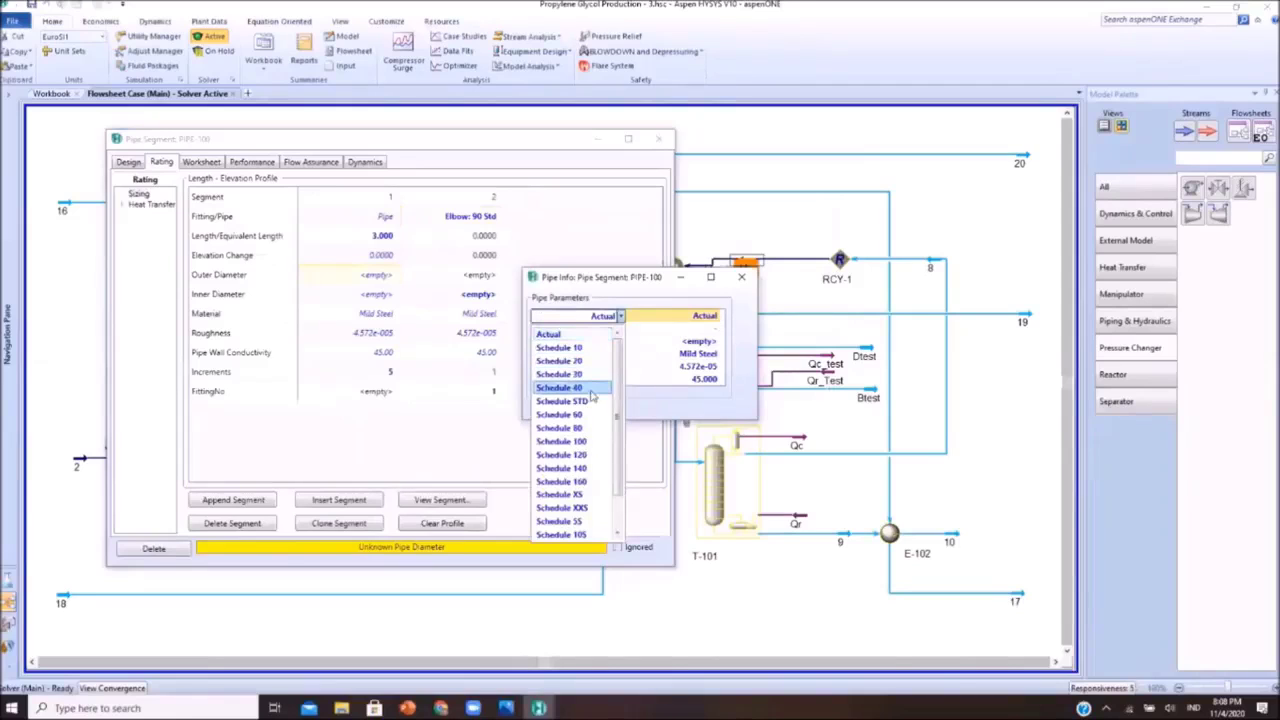
{"action": "left_click", "coordinate": [560, 387]}
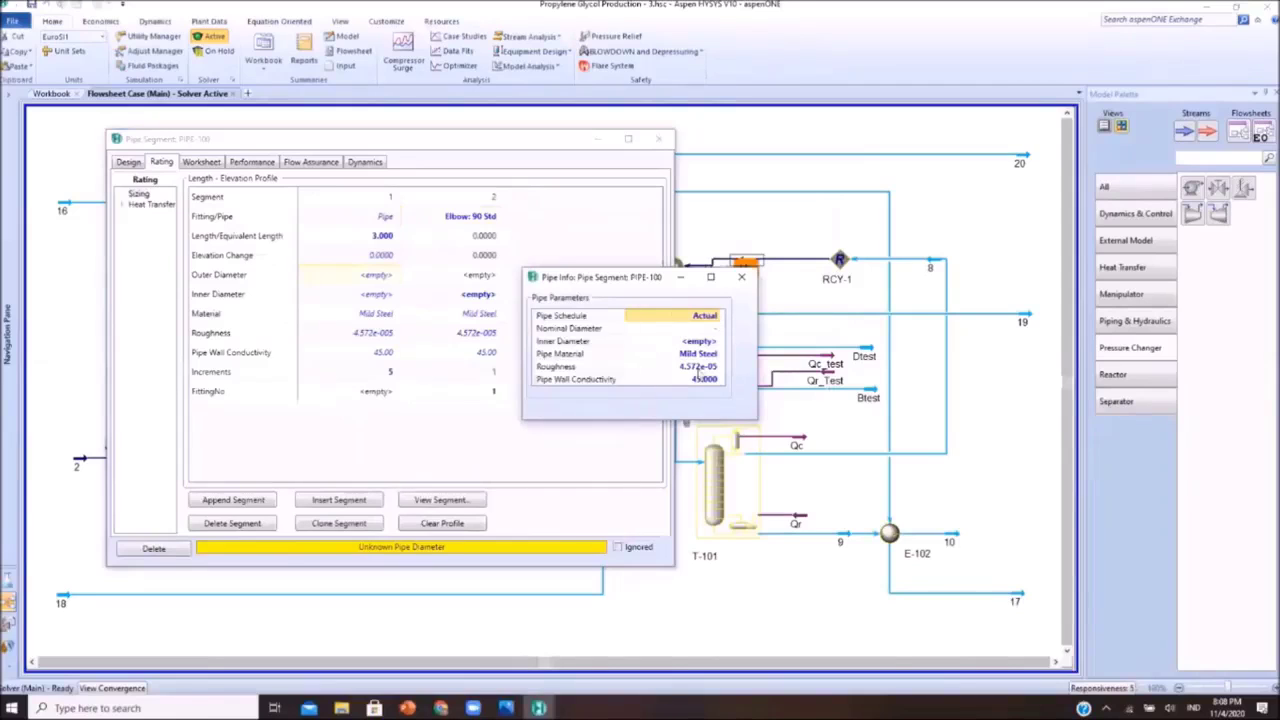
{"action": "left_click", "coordinate": [716, 333]}
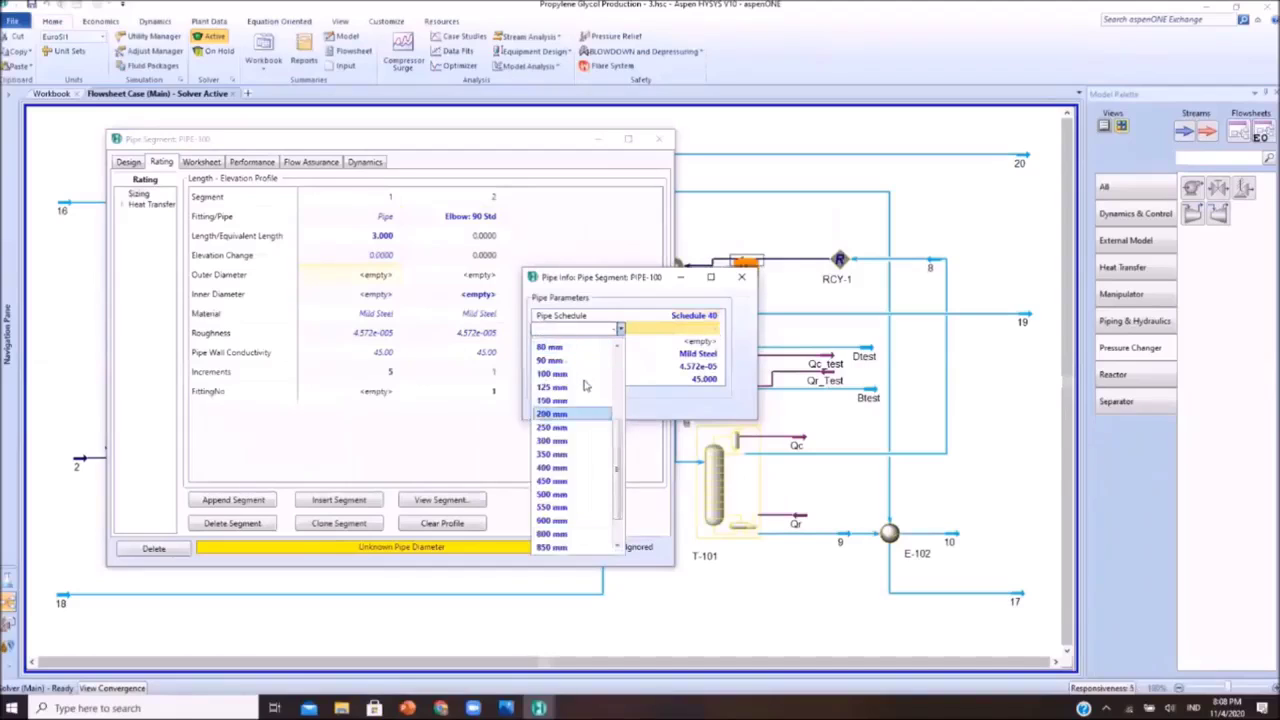
{"action": "scroll", "coordinate": [583, 393], "scroll_direction": "up", "scroll_amount": 2}
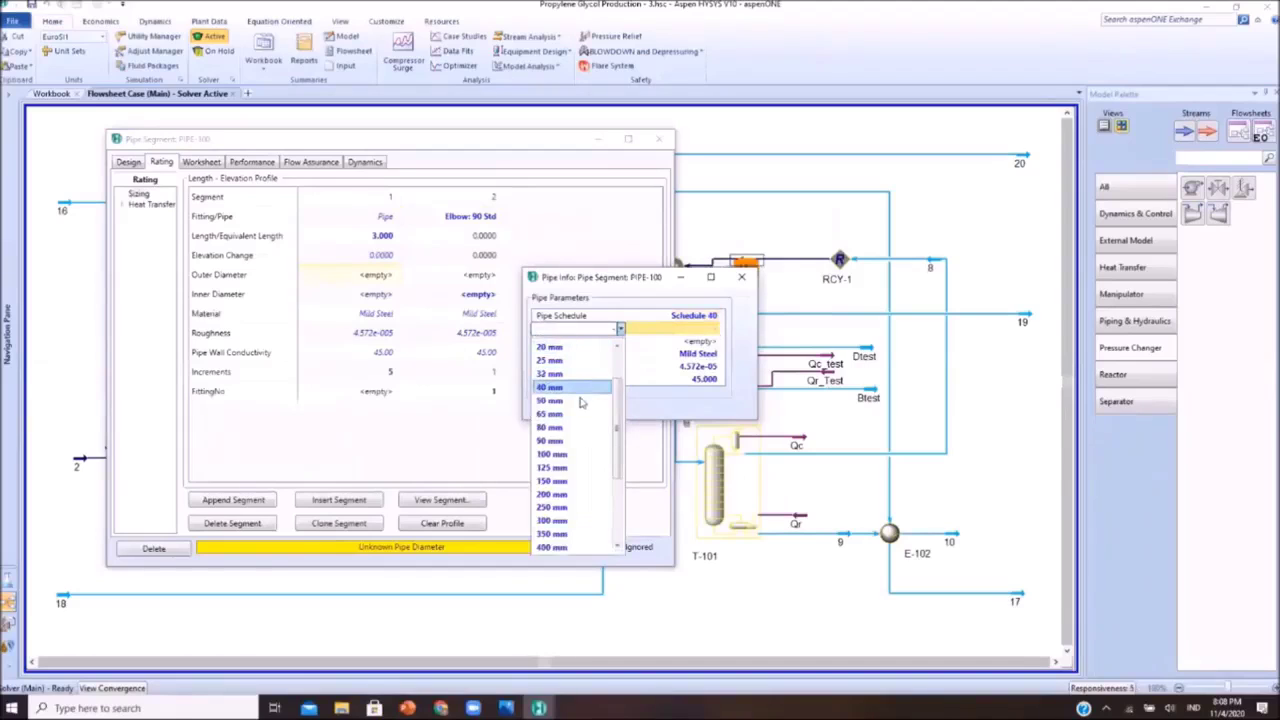
{"action": "scroll", "coordinate": [575, 420], "scroll_direction": "down", "scroll_amount": 1}
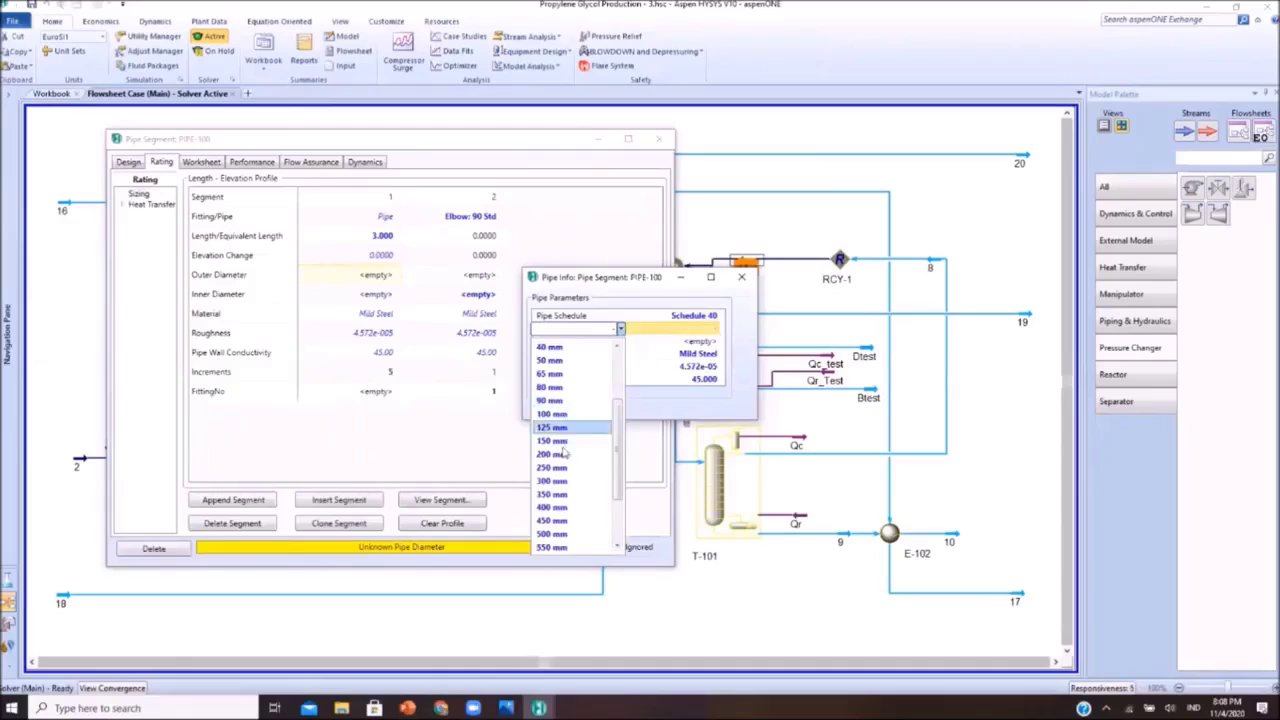
{"action": "left_click", "coordinate": [563, 454]}
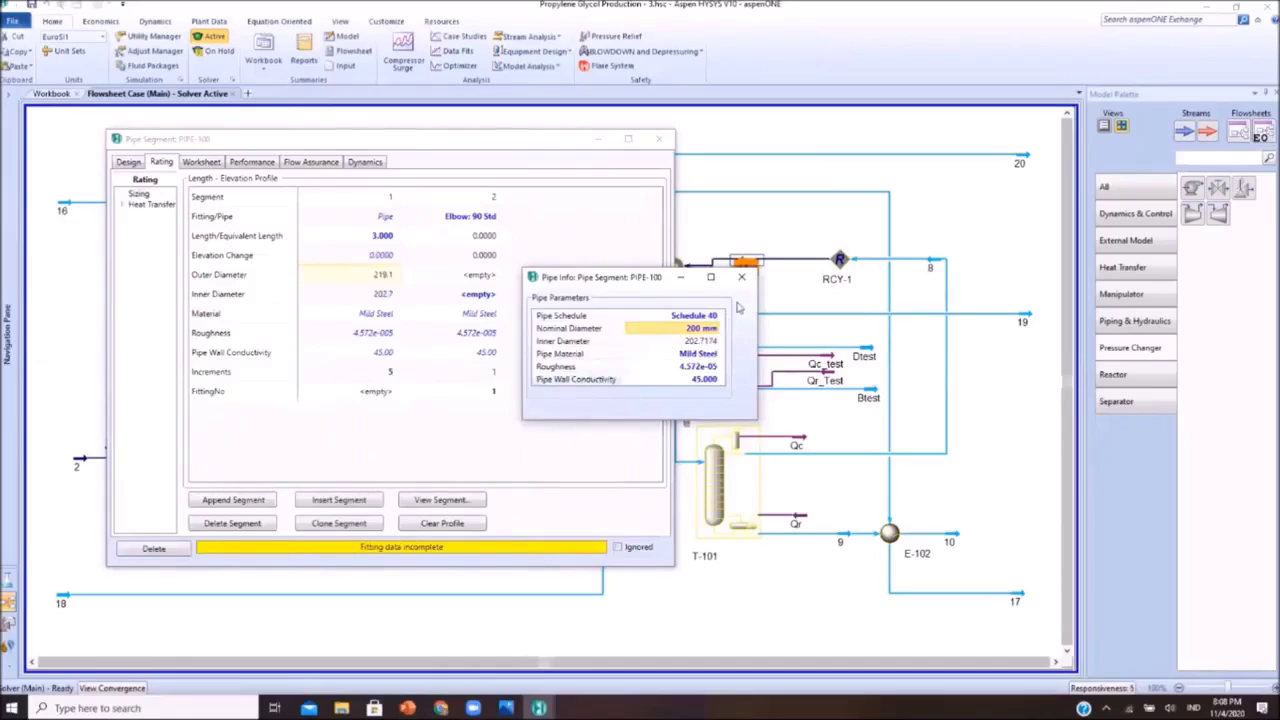
{"action": "left_click", "coordinate": [741, 278]}
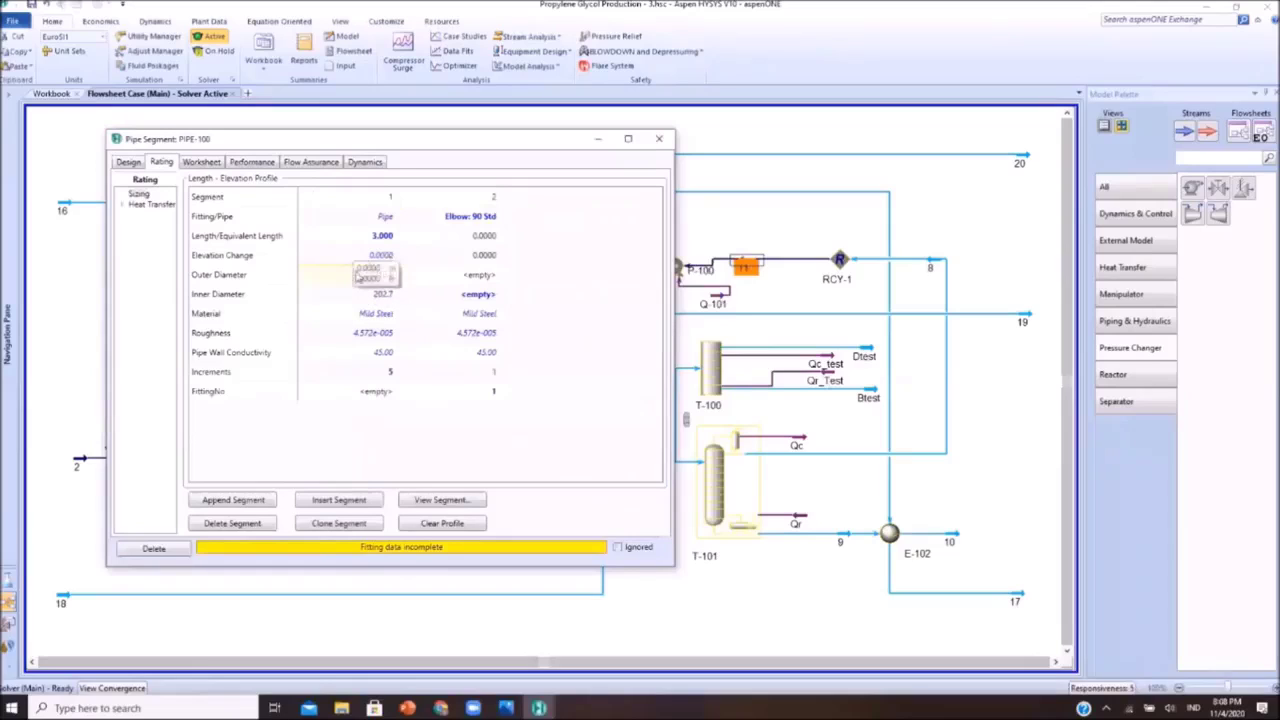
Set the inner diameter of the segment 2 elbow to 202.7, matching segment 1, and return to the pipe routing image.
{"action": "left_click", "coordinate": [385, 300]}
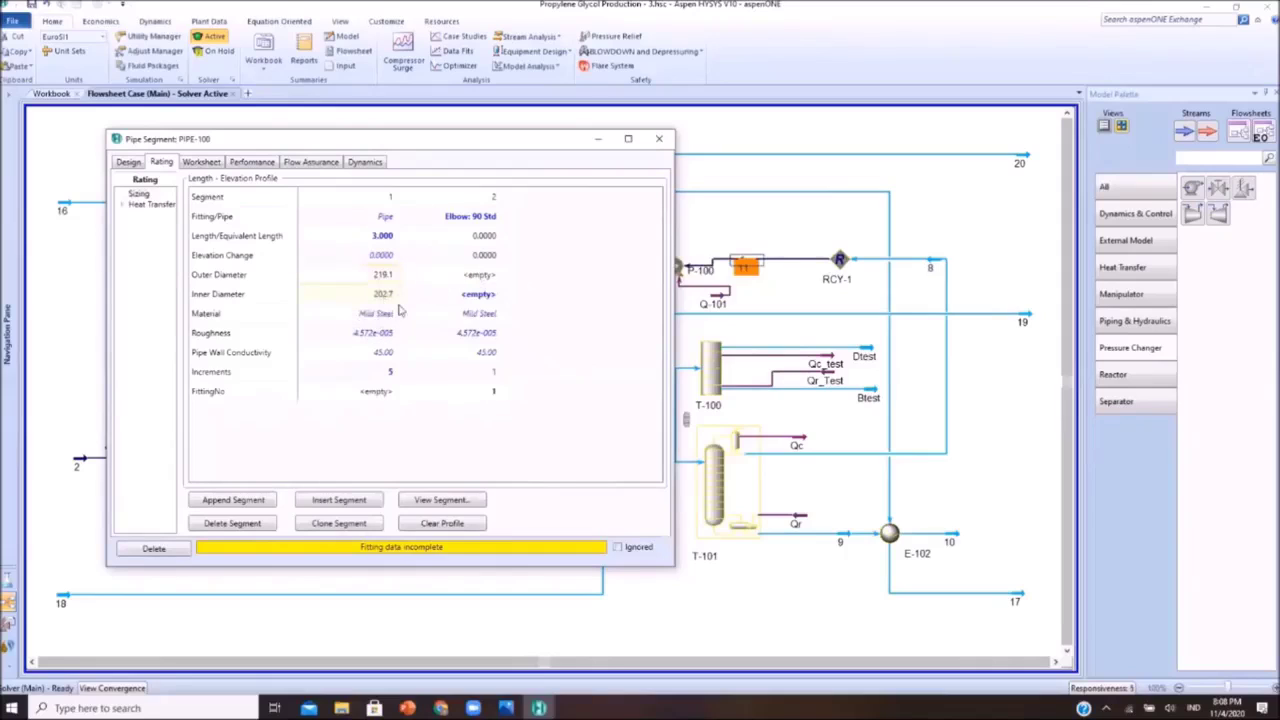
{"action": "key", "text": "Right"}
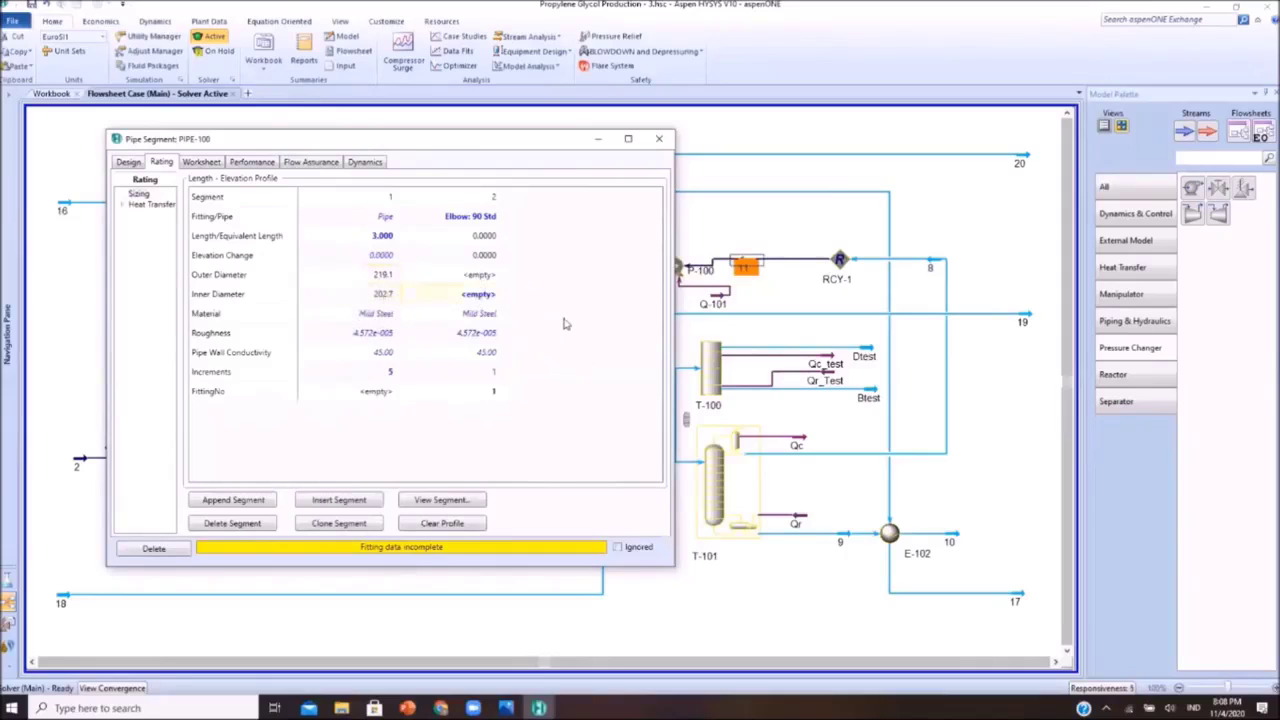
{"action": "type", "text": "202.7"}
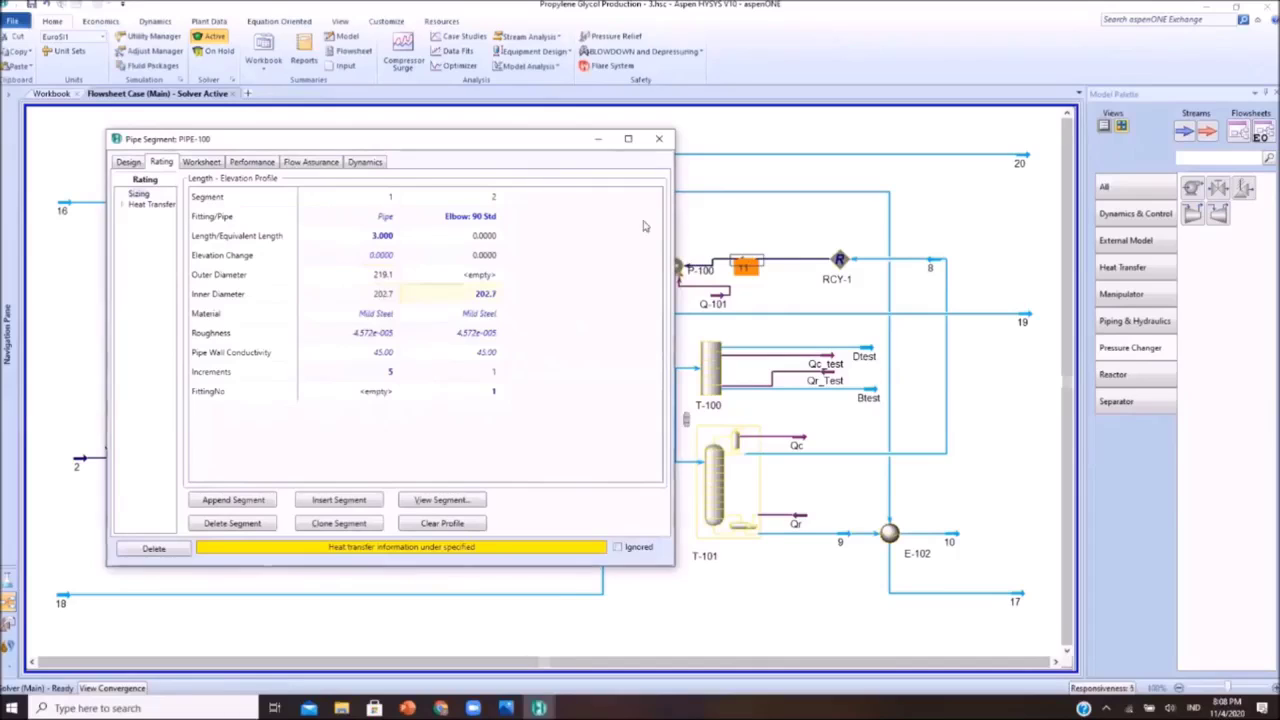
{"action": "key", "text": "alt+Tab"}
{"action": "key", "text": "Tab"}
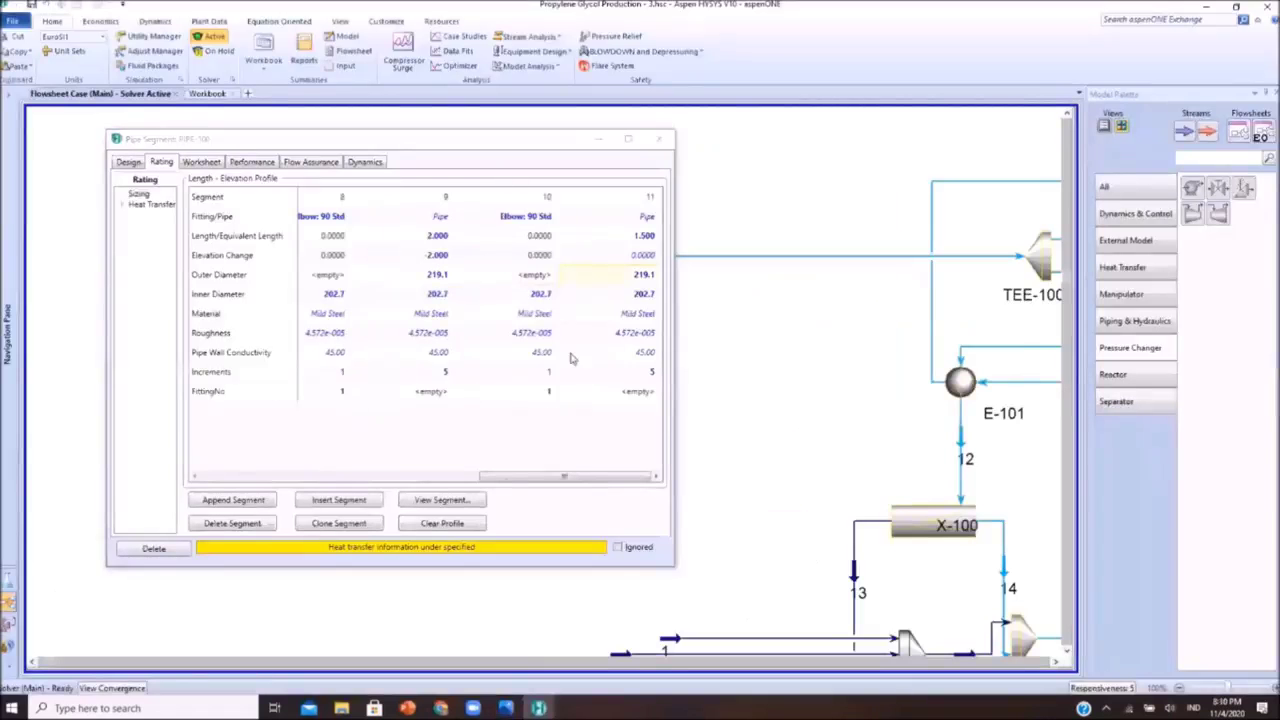
Set the pipe's overall heat loss to 0 kcal/h and return to the whole flowsheet.
{"action": "left_click", "coordinate": [158, 206]}
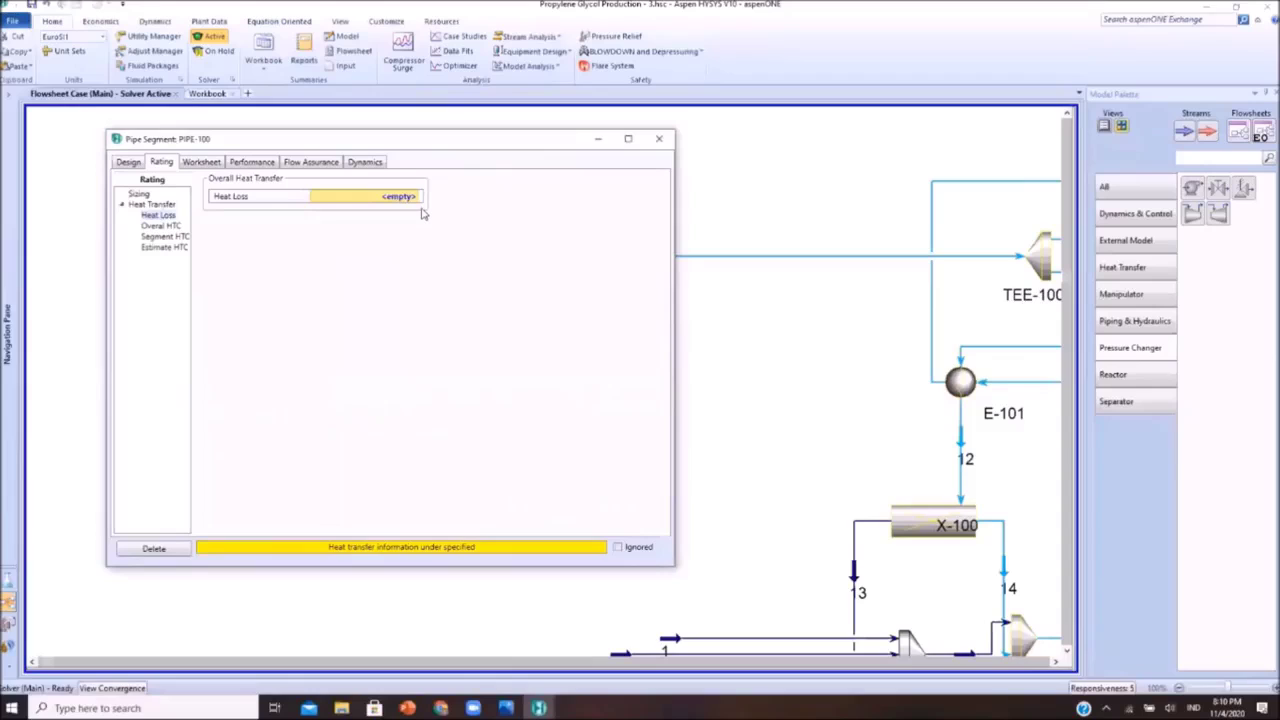
{"action": "type", "text": "0"}
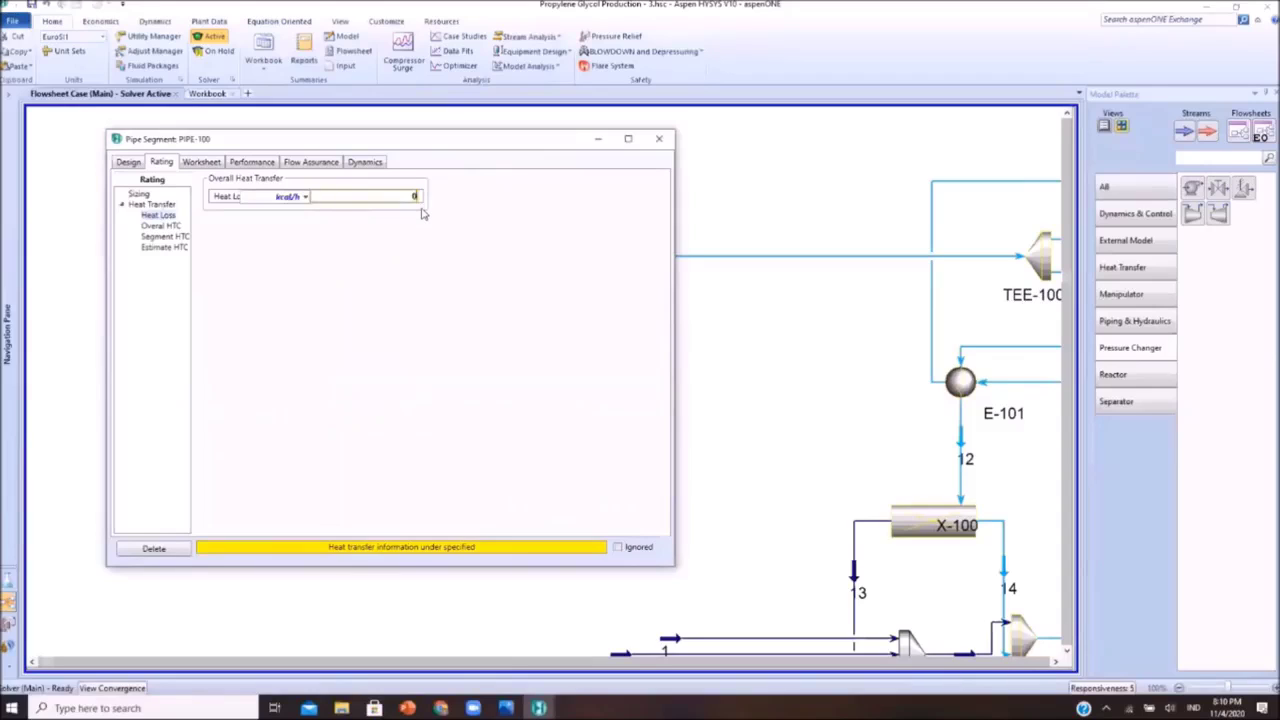
{"action": "key", "text": "Return"}
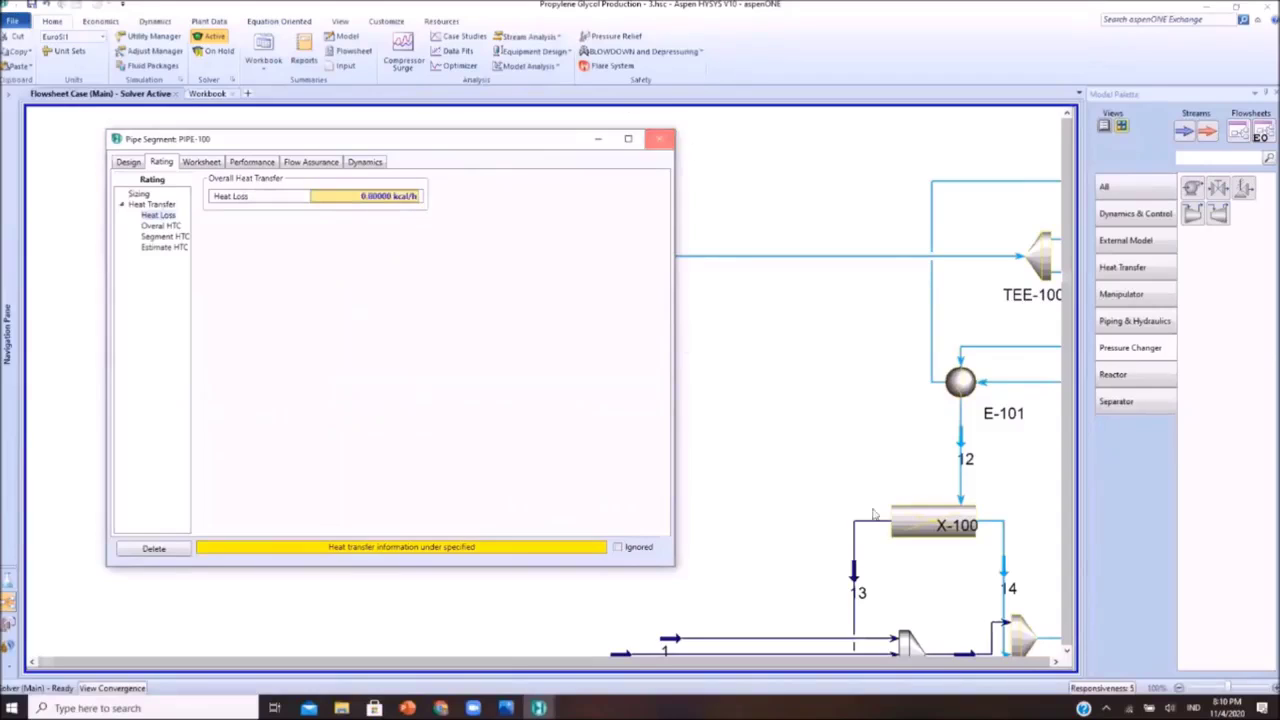
{"action": "left_click", "coordinate": [659, 139]}
{"action": "left_click", "coordinate": [1265, 688]}
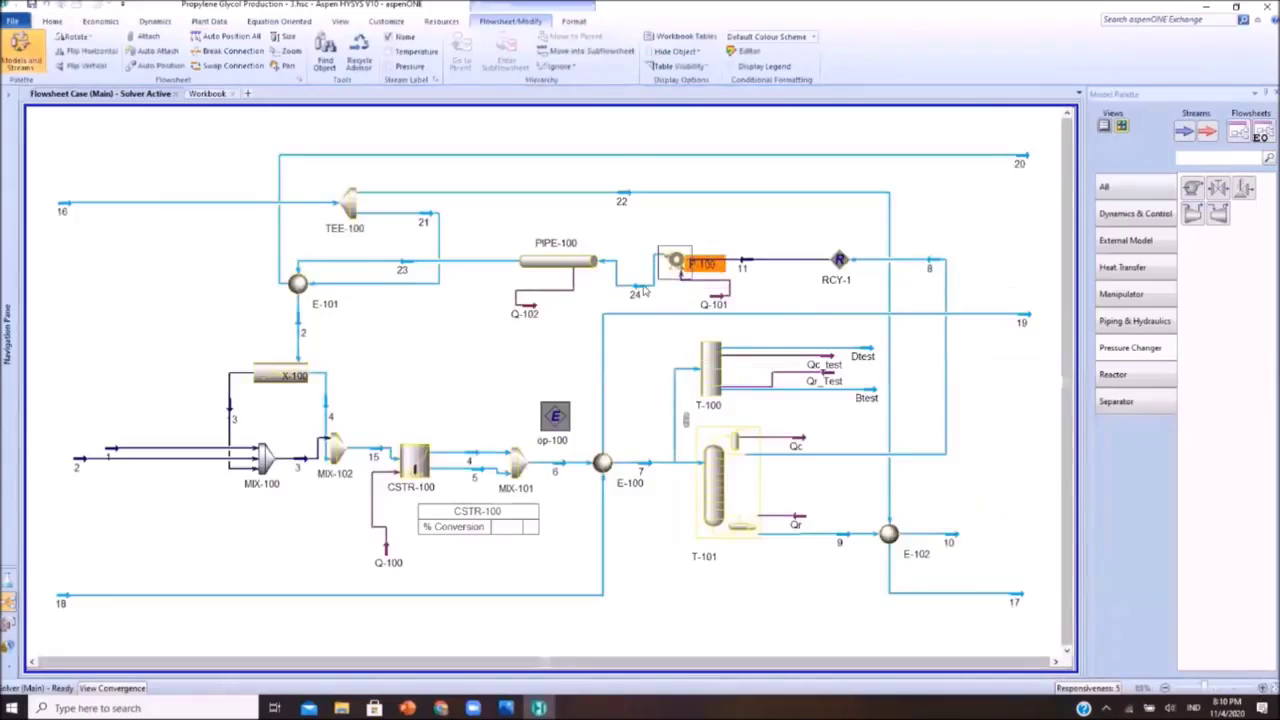
Align stream 24 with the line between pump P-100 and PIPE-100 and set its pressure to 1.1 bar.
{"action": "left_click_drag", "start_coordinate": [631, 284], "coordinate": [632, 285]}
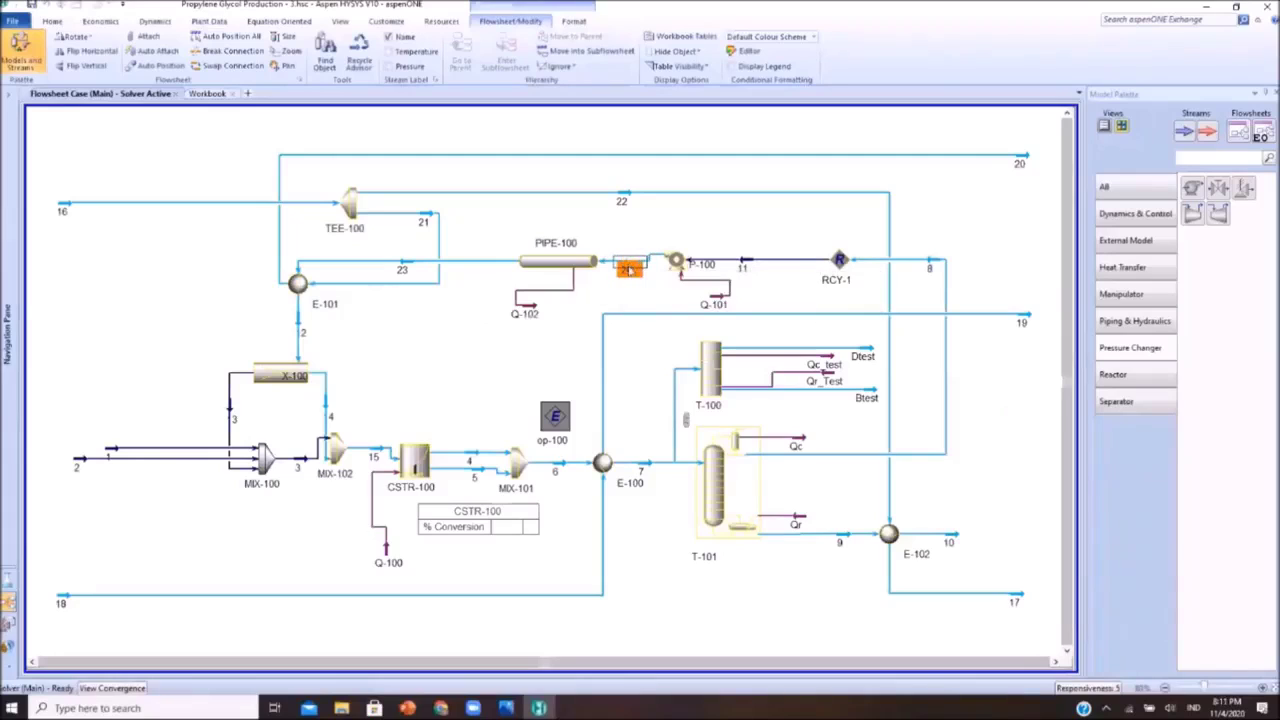
{"action": "double_click", "coordinate": [628, 268]}
{"action": "key", "text": "Down"}
{"action": "key", "text": "Down"}
{"action": "key", "text": "Down"}
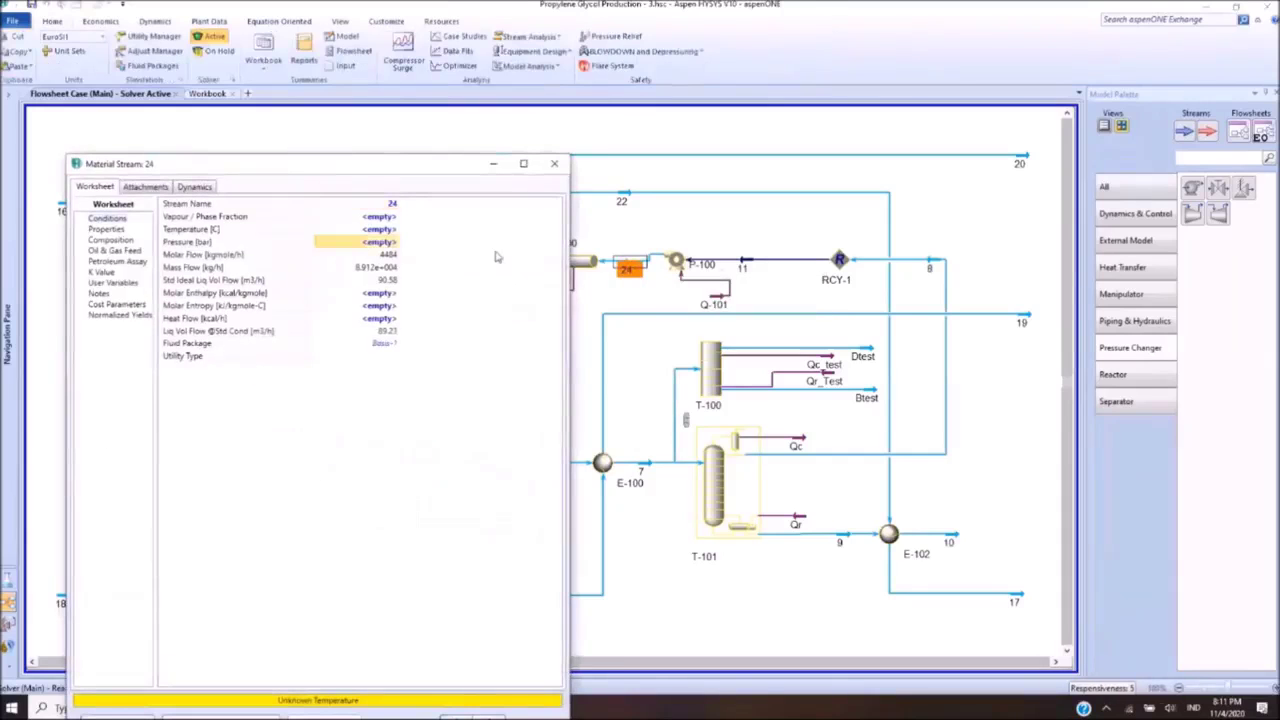
{"action": "type", "text": "1.1"}
{"action": "key", "text": "Return"}
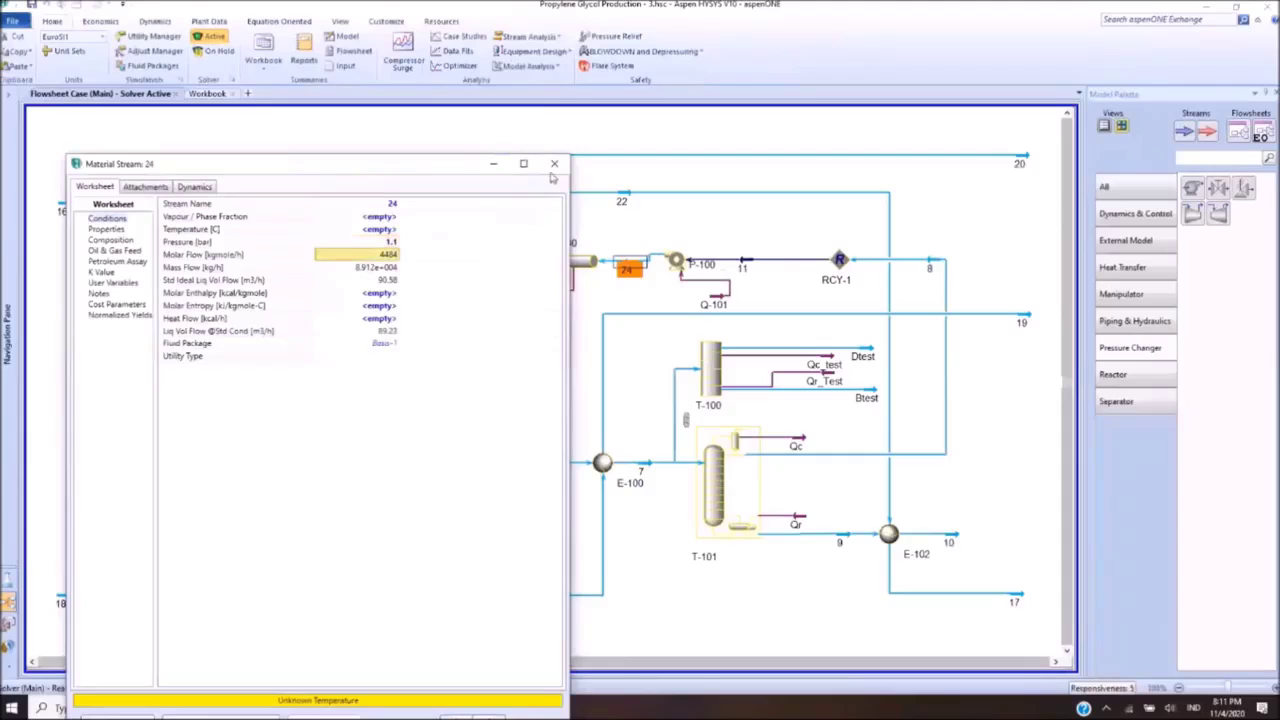
{"action": "left_click", "coordinate": [554, 164]}
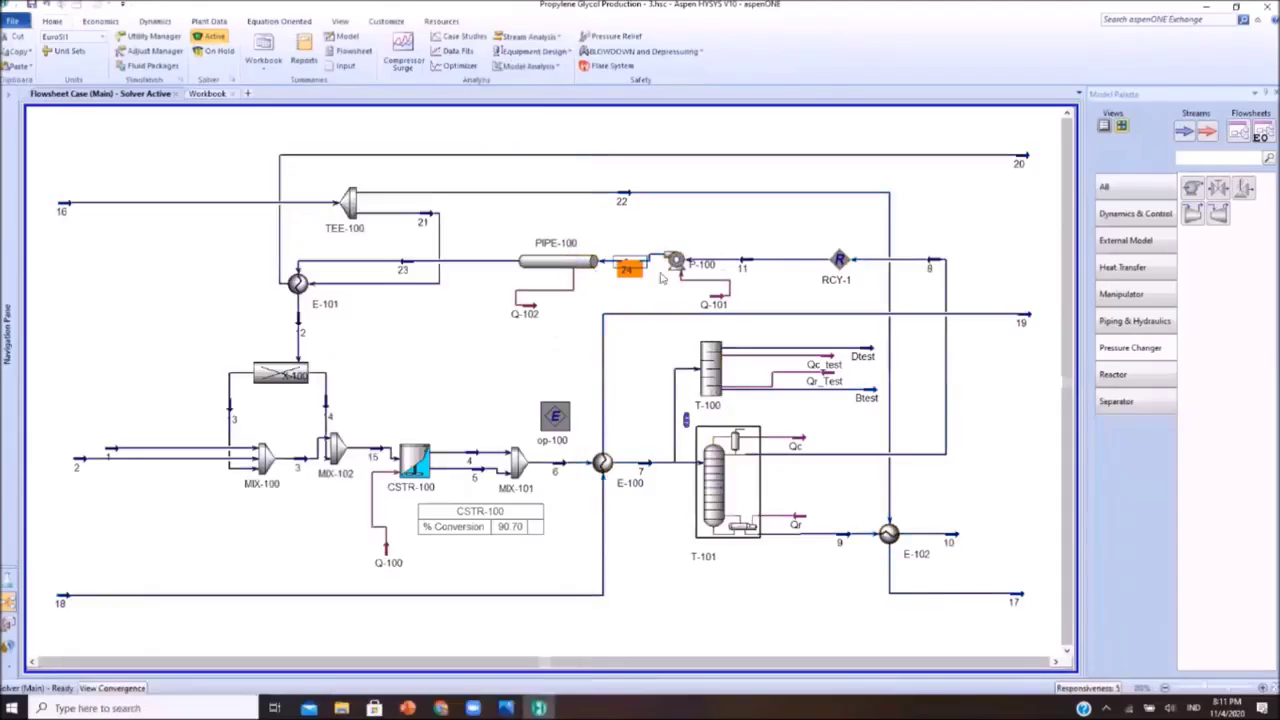
Move PIPE-100 farther from stream 24 and show the conditions of streams 12 and 24 side by side.
{"action": "left_click_drag", "start_coordinate": [557, 268], "coordinate": [525, 268]}
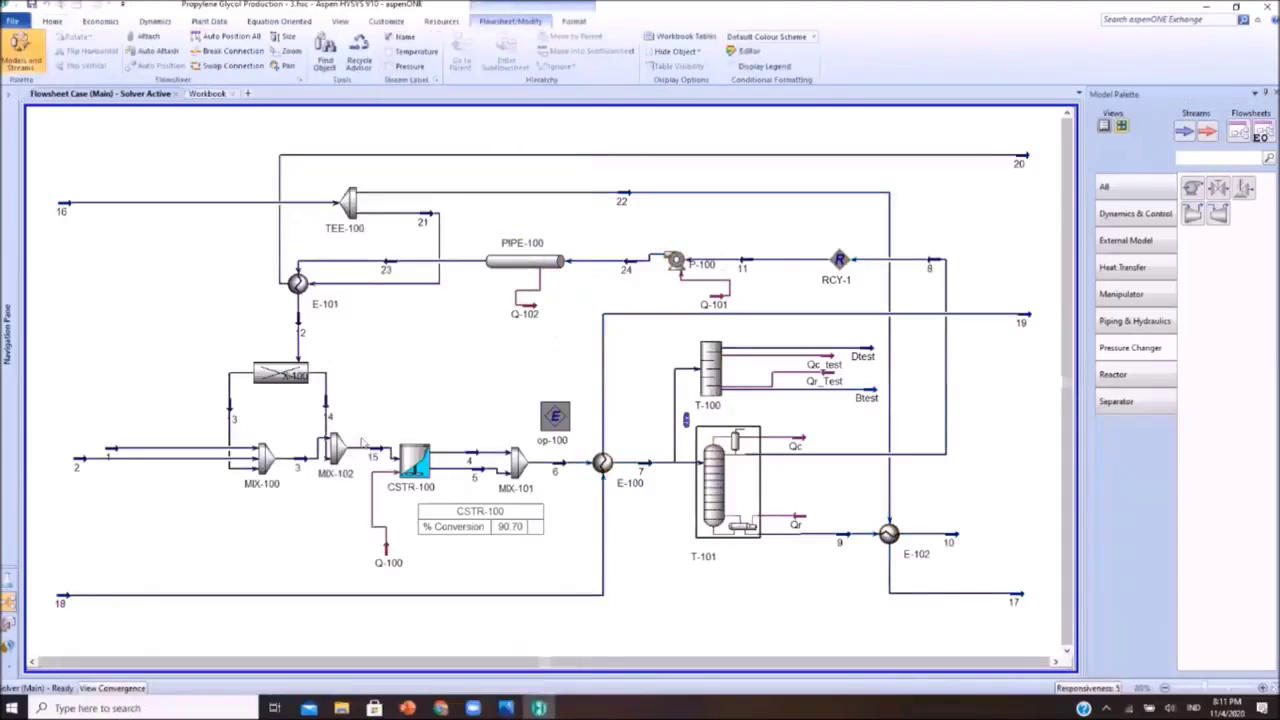
{"action": "double_click", "coordinate": [300, 331]}
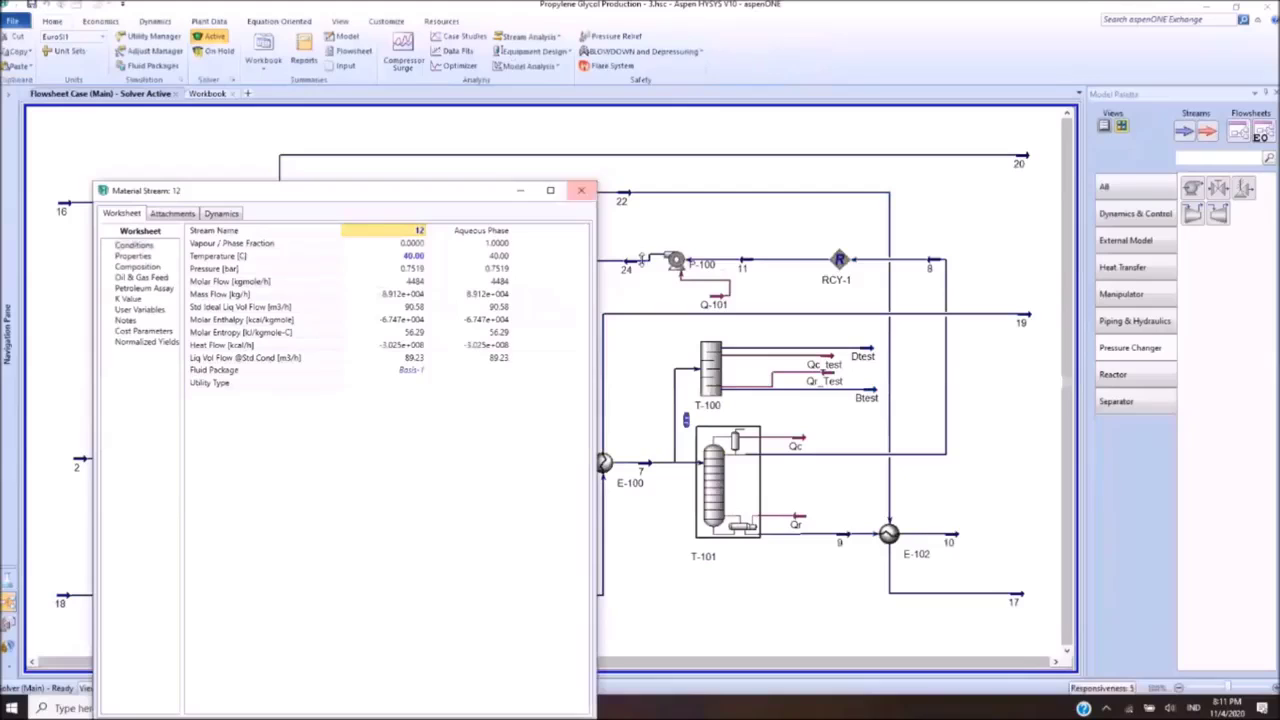
{"action": "double_click", "coordinate": [630, 268]}
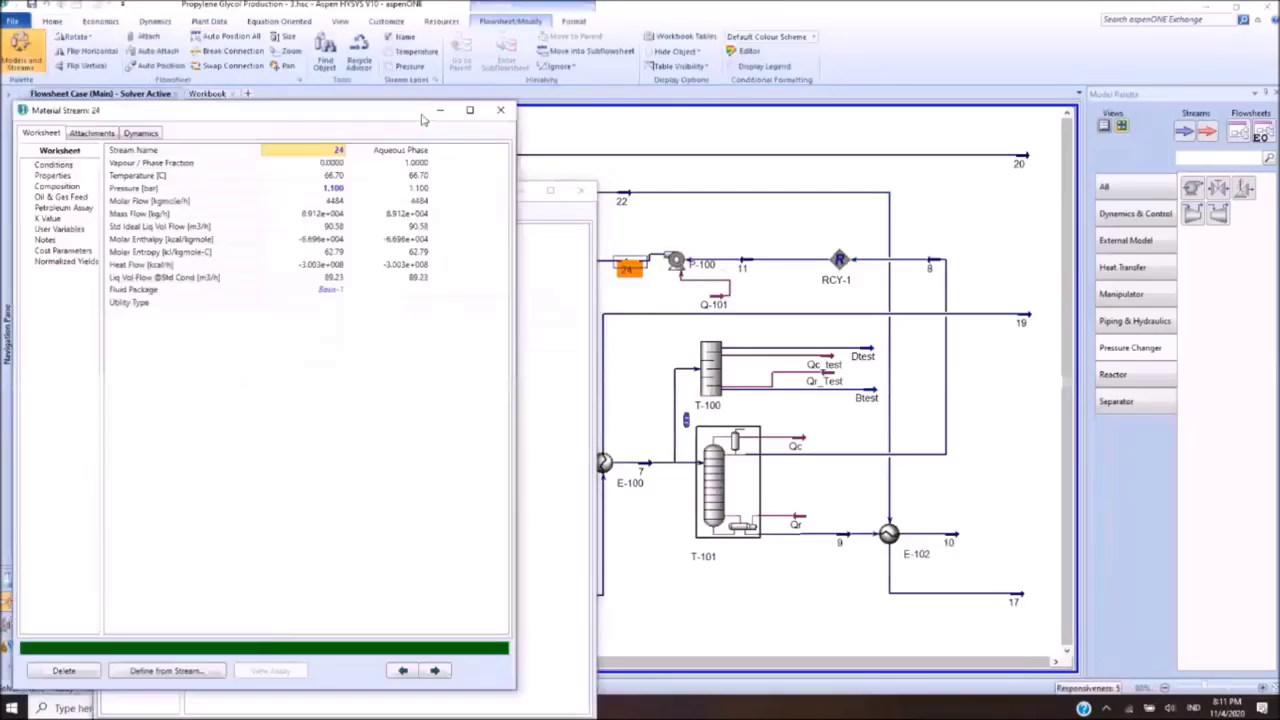
{"action": "left_click_drag", "start_coordinate": [422, 119], "coordinate": [900, 140]}
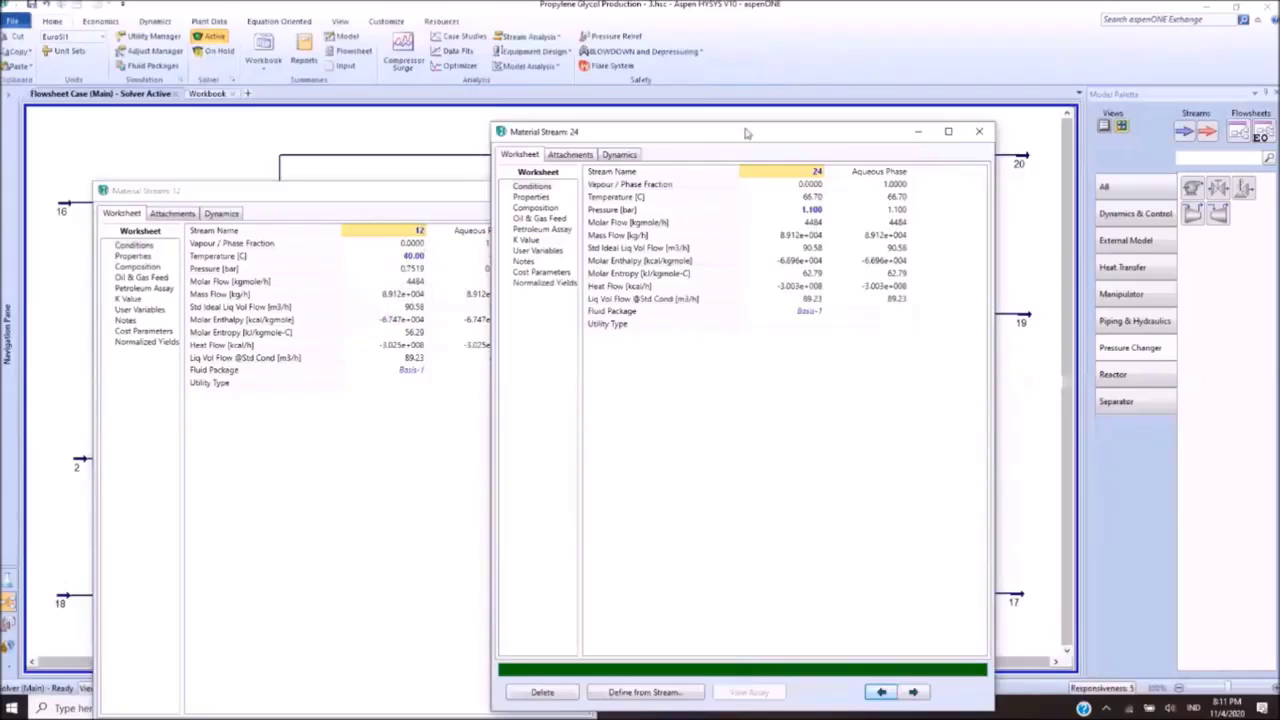
Try a pressure of 1.5 bar for stream 24, set it to 1.3 bar and close both stream windows.
{"action": "left_click", "coordinate": [839, 214]}
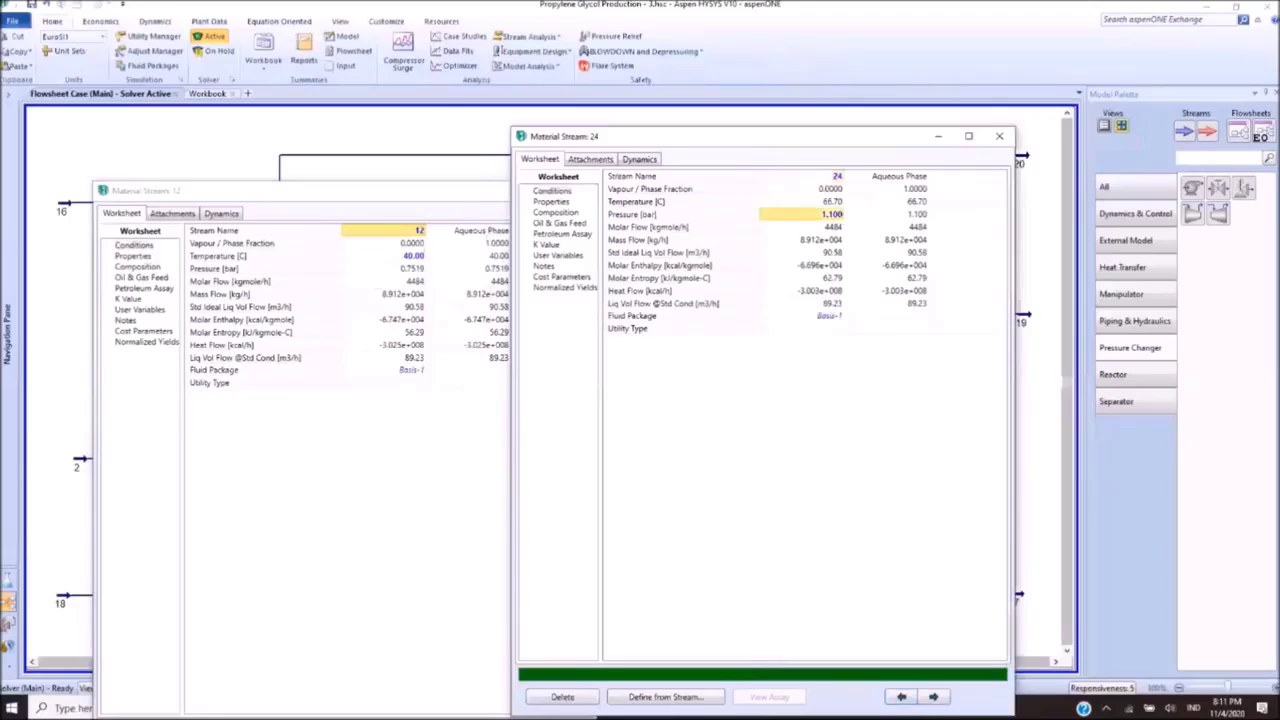
{"action": "type", "text": "1.5"}
{"action": "key", "text": "Return"}
{"action": "left_click", "coordinate": [818, 214]}
{"action": "type", "text": "1.3"}
{"action": "key", "text": "Return"}
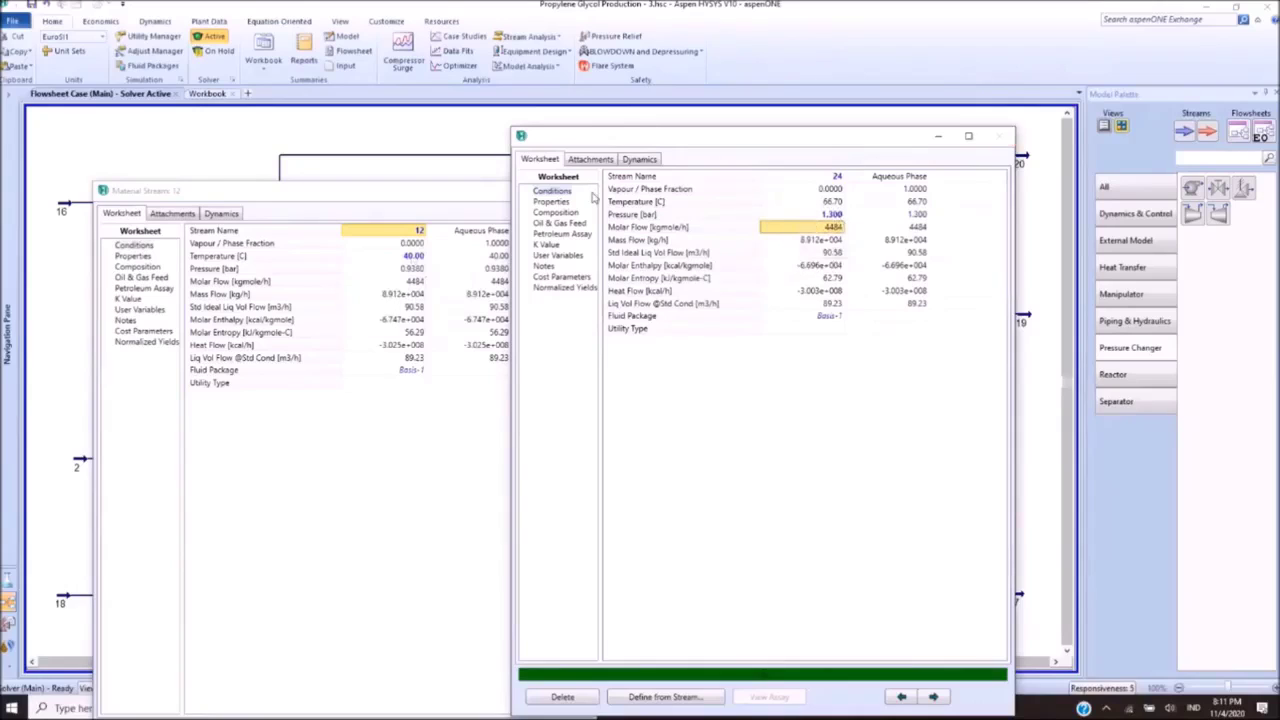
{"action": "left_click", "coordinate": [998, 136]}
{"action": "left_click", "coordinate": [586, 190]}
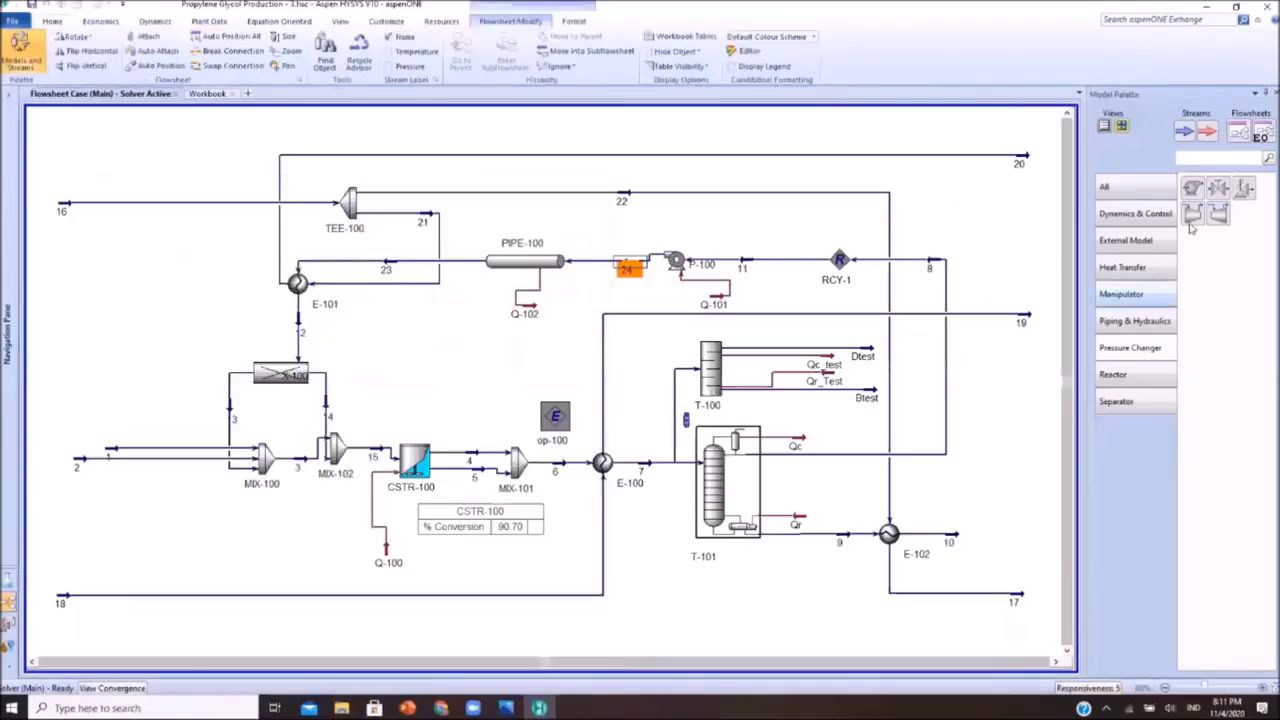
Place an Adjust operation above stream 24 and open its connections beside the flowsheet.
{"action": "left_click", "coordinate": [1122, 294]}
{"action": "left_click", "coordinate": [1192, 190]}
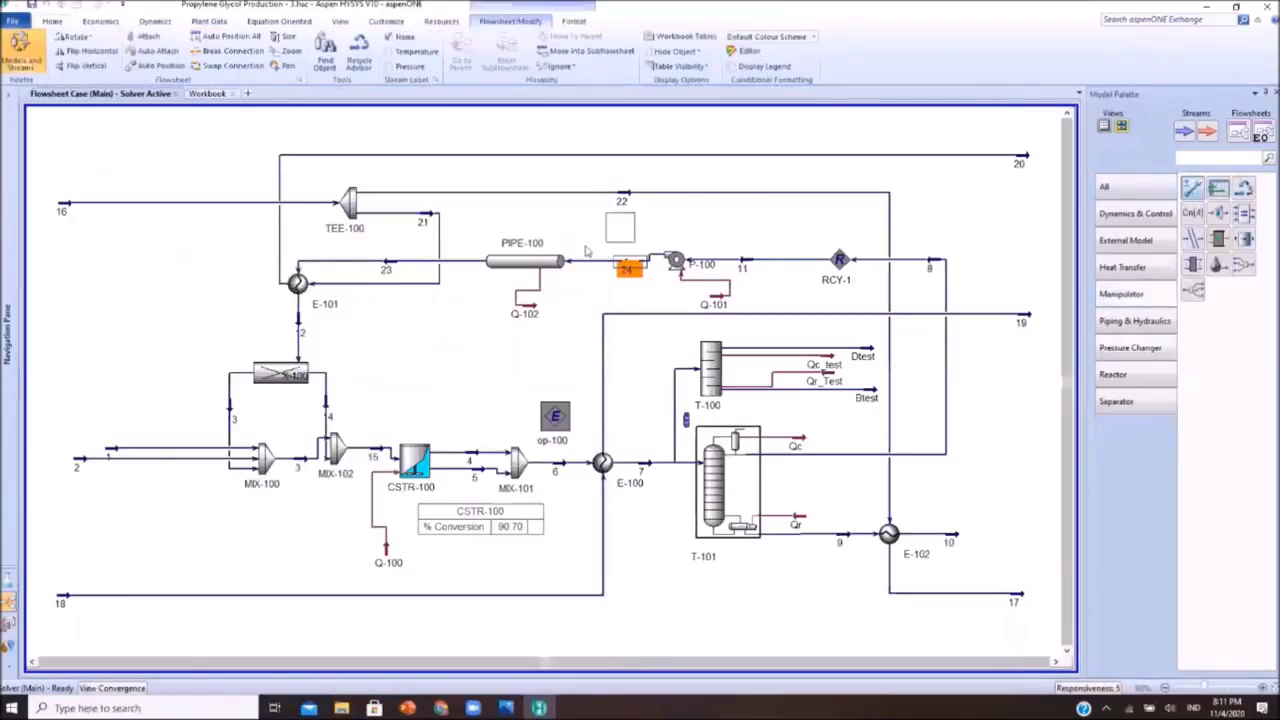
{"action": "left_click", "coordinate": [598, 236]}
{"action": "double_click", "coordinate": [598, 232]}
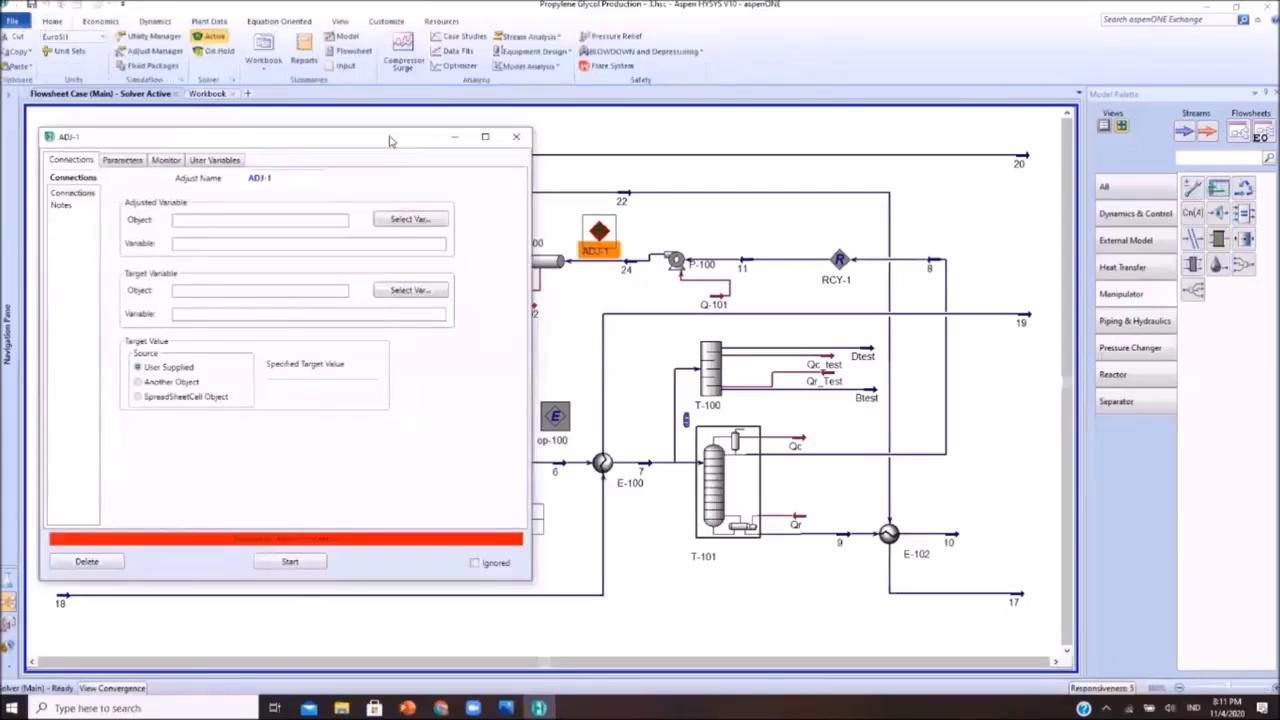
{"action": "left_click_drag", "start_coordinate": [391, 141], "coordinate": [1068, 159]}
Set the Adjust operation's adjusted variable to the Pressure of stream 24.
{"action": "left_click", "coordinate": [1087, 238]}
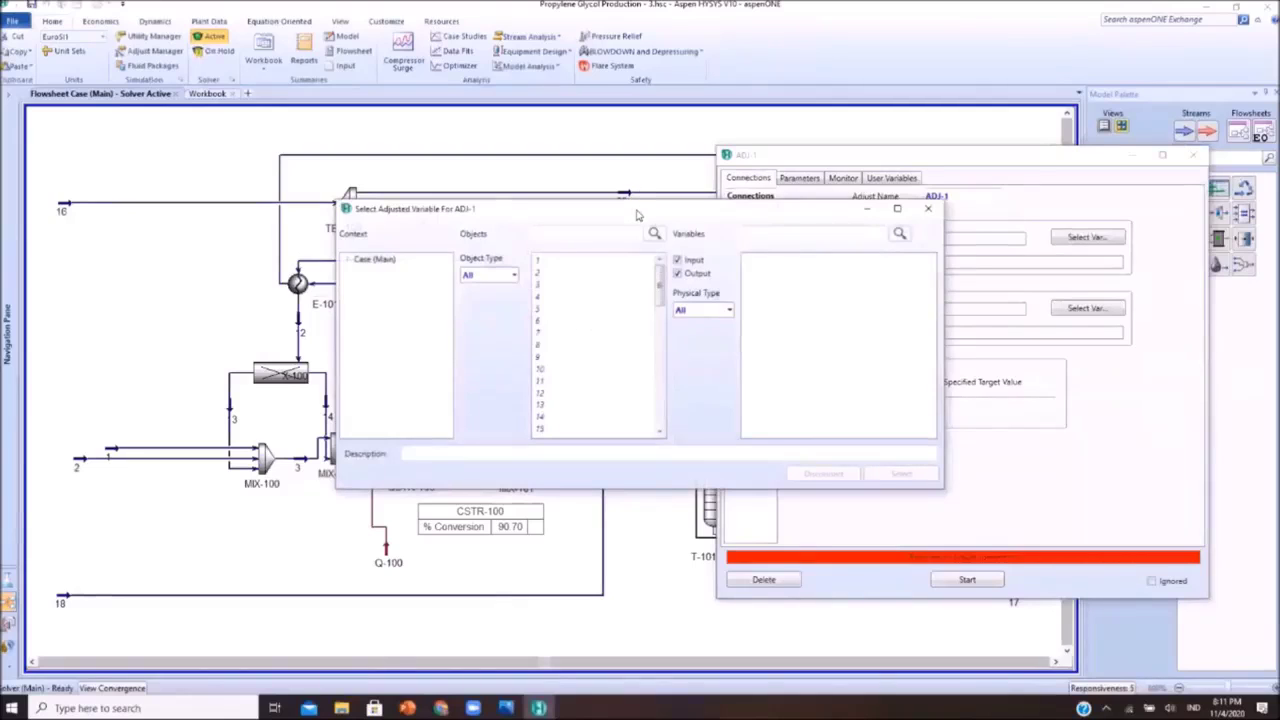
{"action": "scroll", "coordinate": [555, 488], "scroll_direction": "down", "scroll_amount": 5}
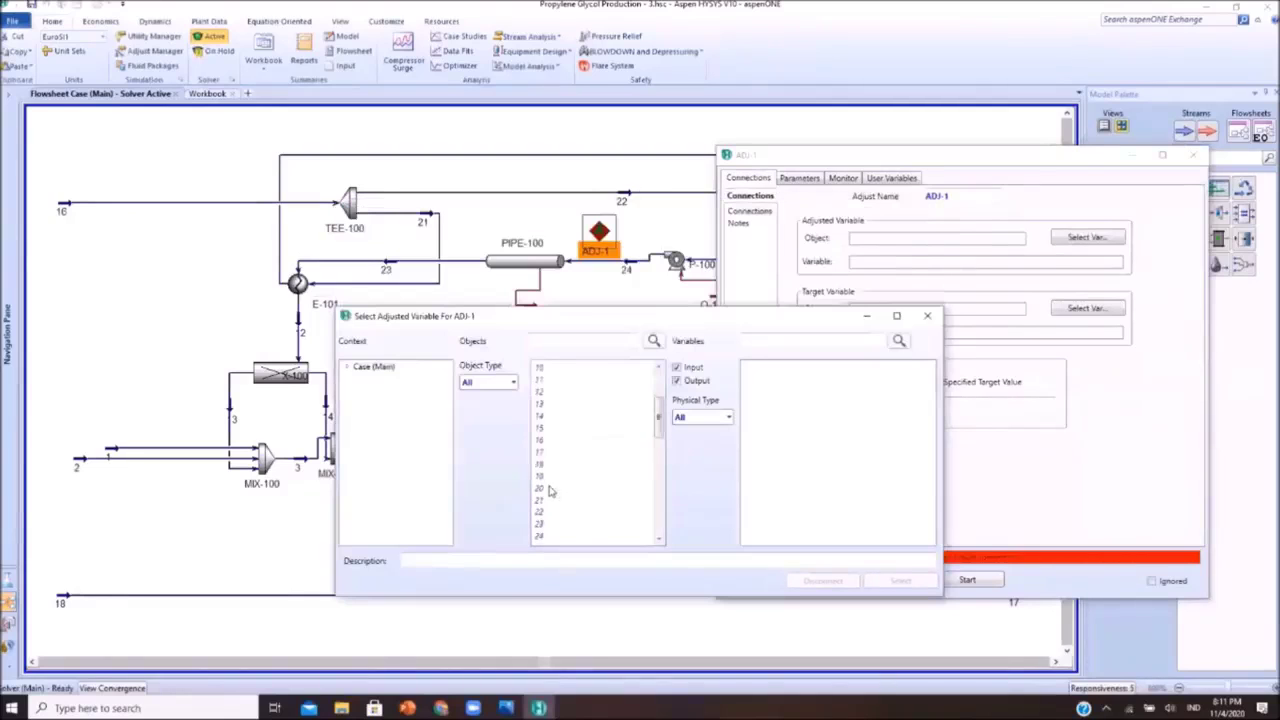
{"action": "left_click", "coordinate": [548, 467]}
{"action": "left_click", "coordinate": [797, 341]}
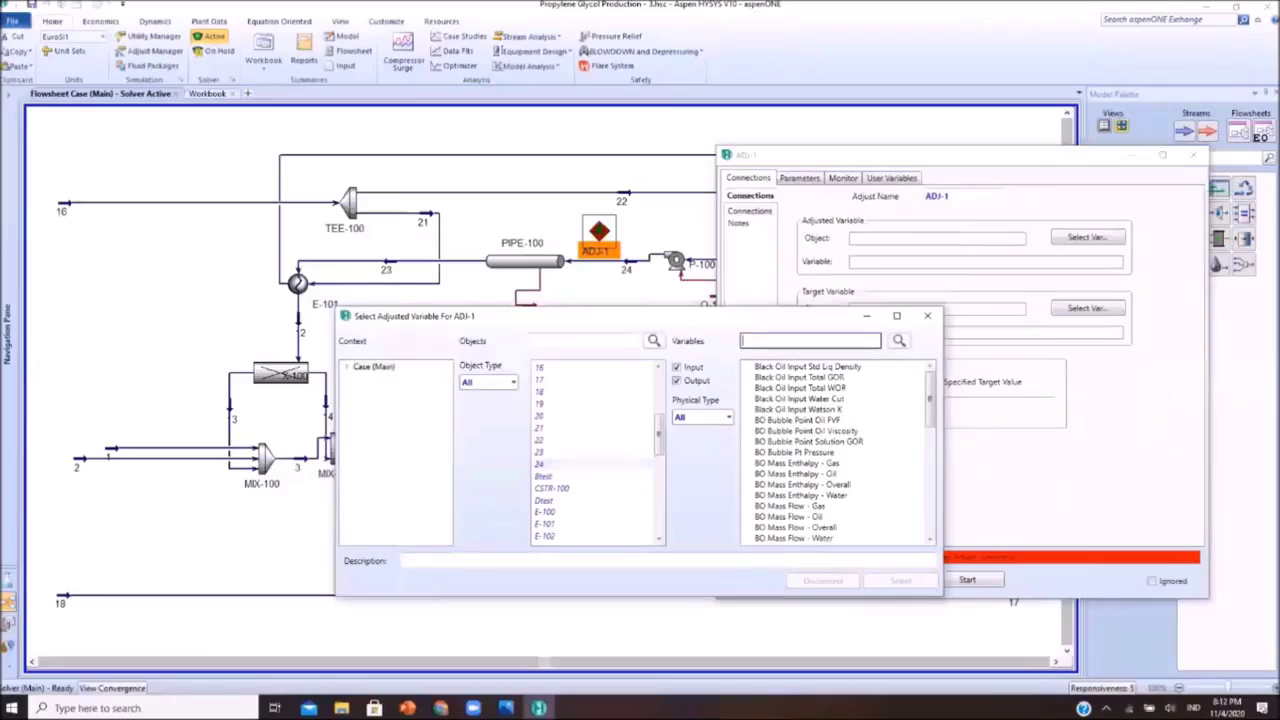
{"action": "type", "text": "press"}
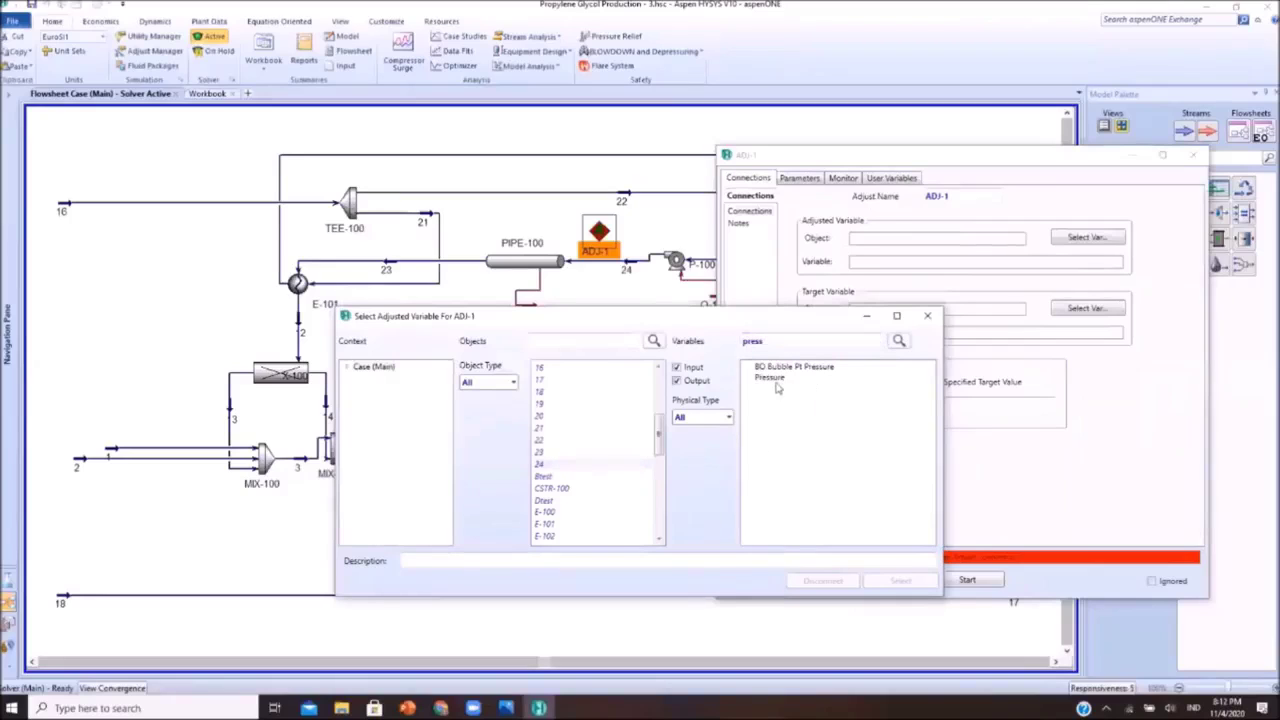
{"action": "left_click", "coordinate": [775, 379]}
{"action": "left_click", "coordinate": [900, 580]}
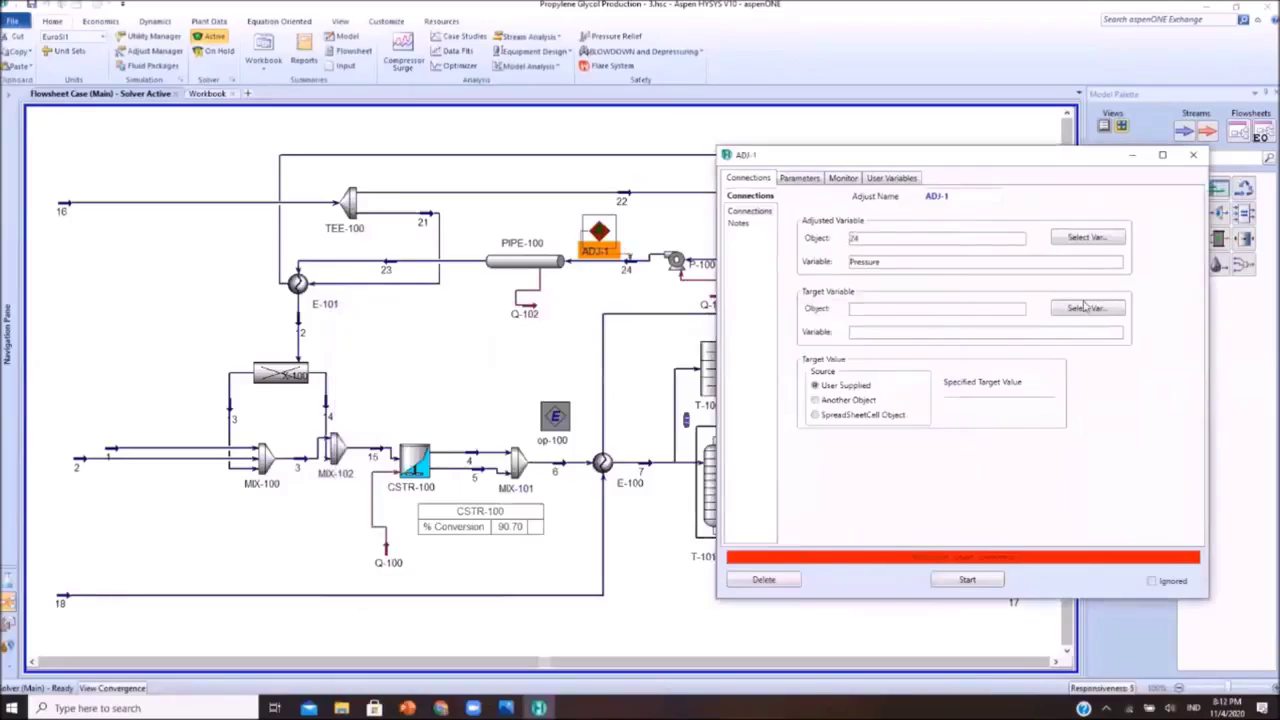
Set the Adjust operation's target variable to the Pressure of stream 12, with a user-supplied target value of 1 bar.
{"action": "left_click", "coordinate": [1087, 308]}
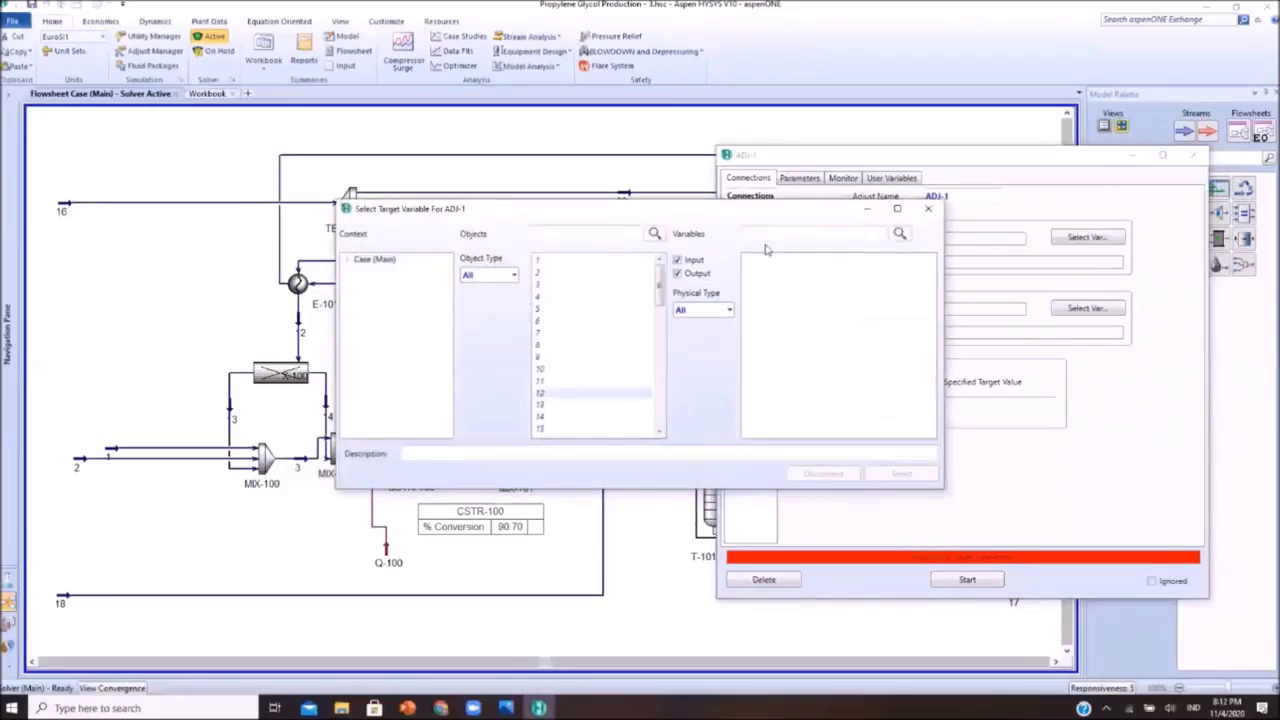
{"action": "type", "text": "pre"}
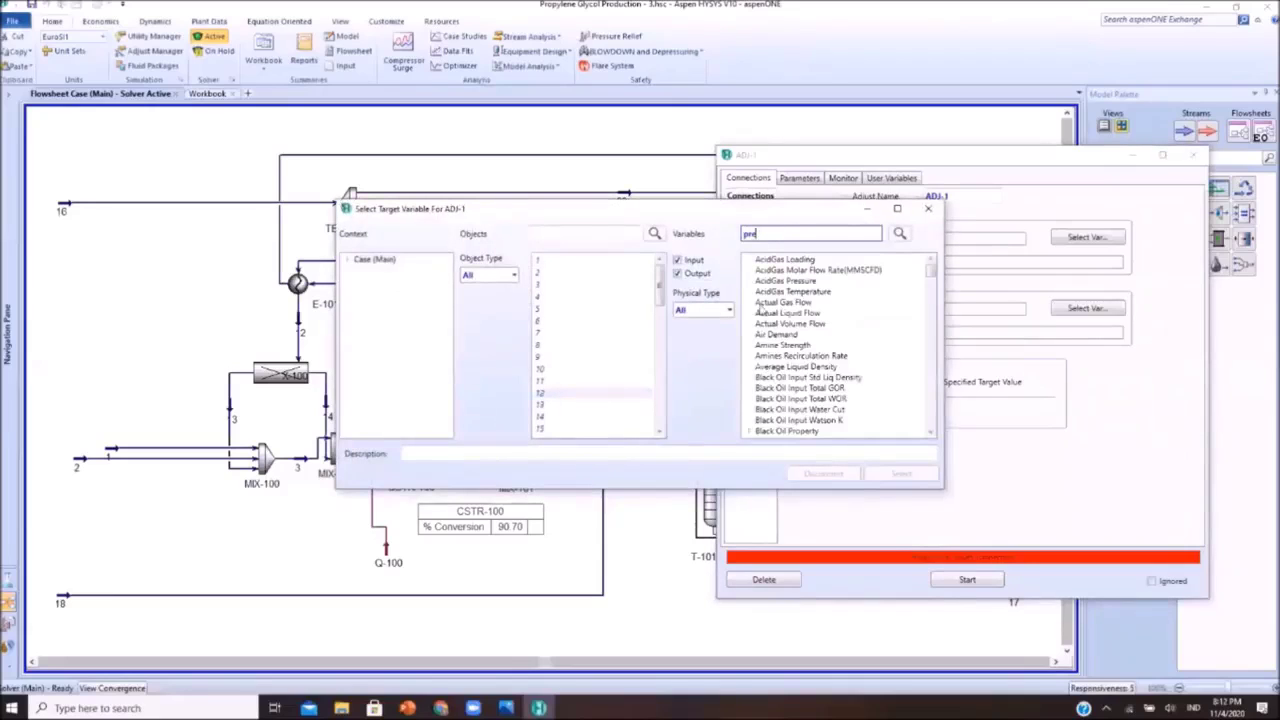
{"action": "type", "text": "ss"}
{"action": "left_click", "coordinate": [779, 358]}
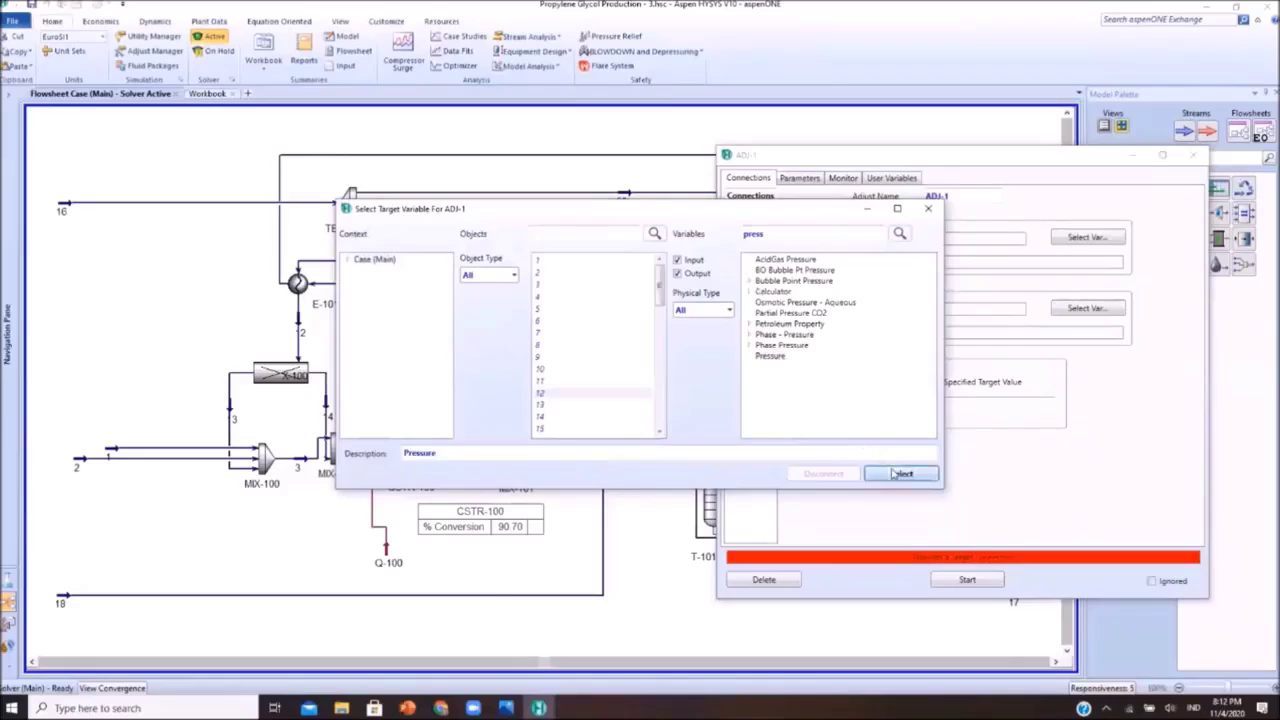
{"action": "left_click", "coordinate": [898, 474]}
{"action": "left_click", "coordinate": [997, 408]}
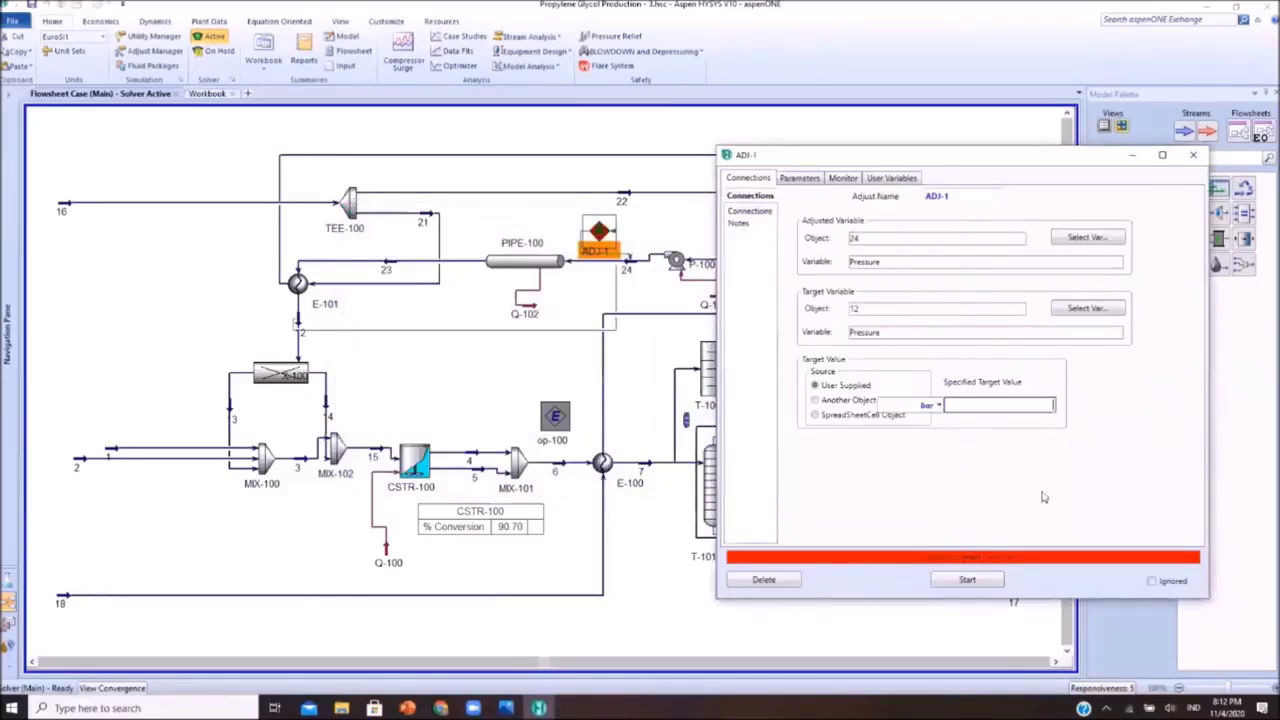
{"action": "key", "text": "Return"}
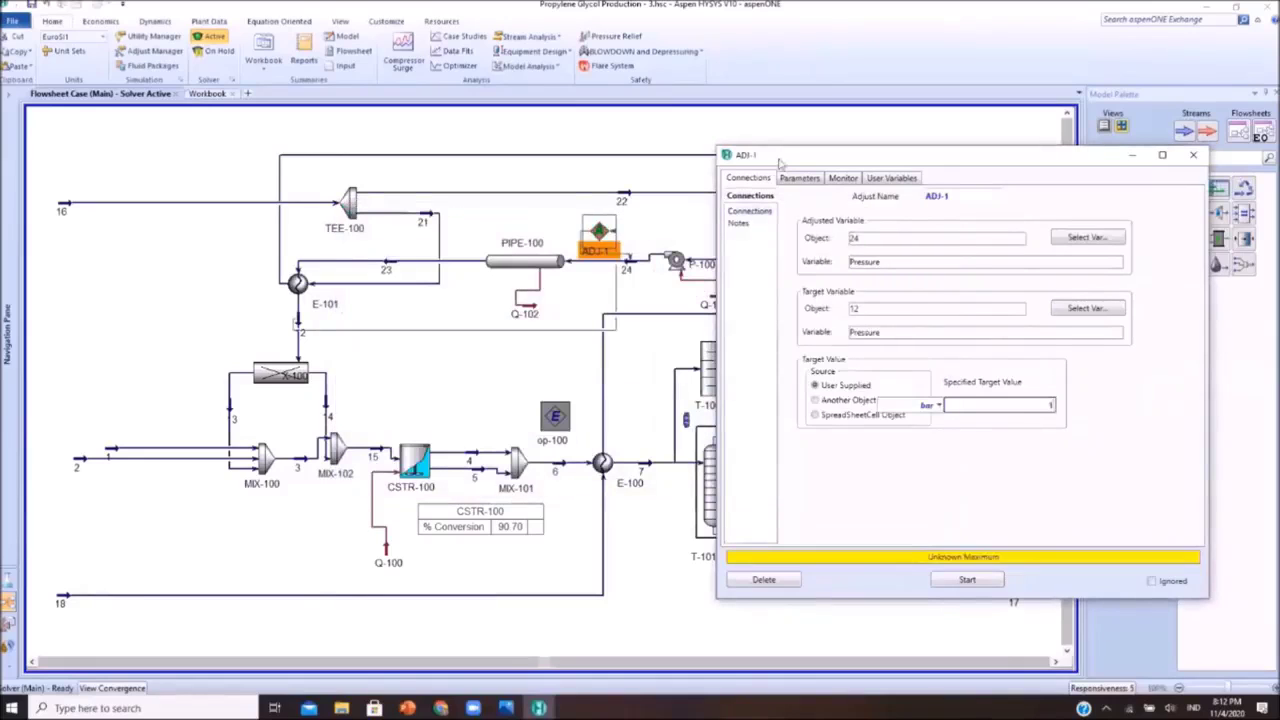
Set the Adjust operation's maximum iterations to 1000 in its solving parameters.
{"action": "left_click", "coordinate": [797, 178]}
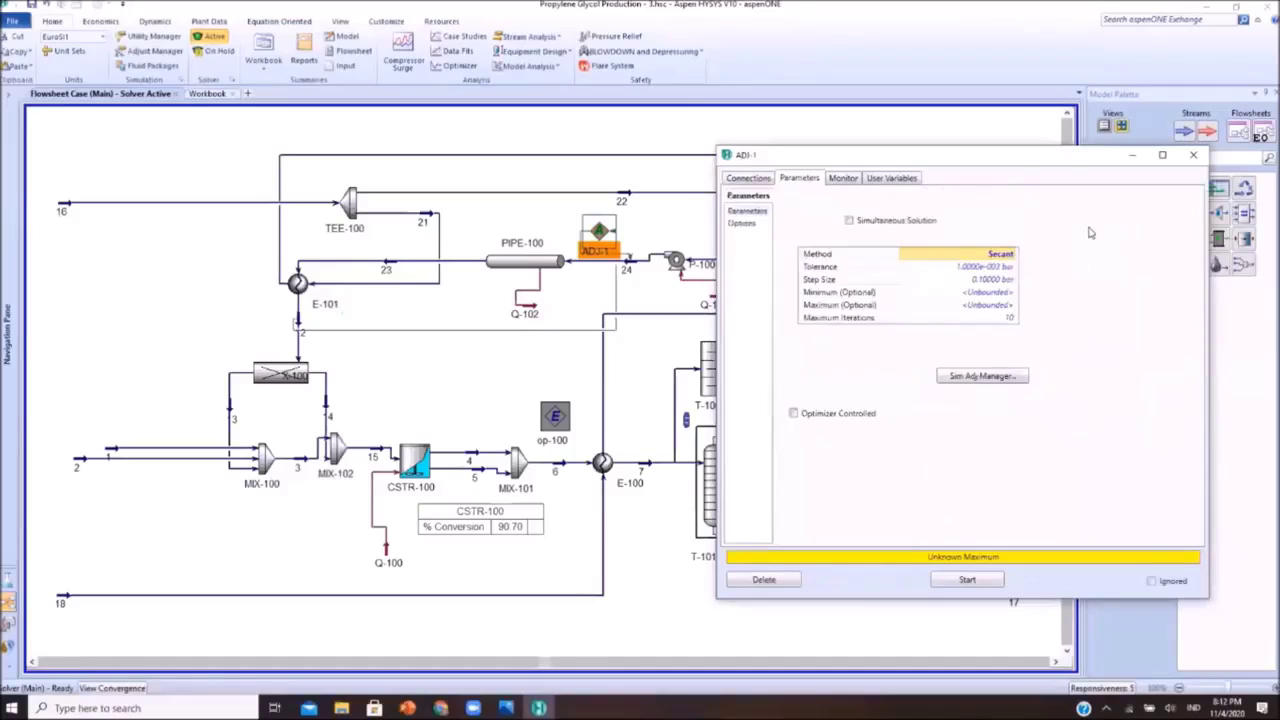
{"action": "left_click", "coordinate": [1009, 318]}
{"action": "type", "text": "1"}
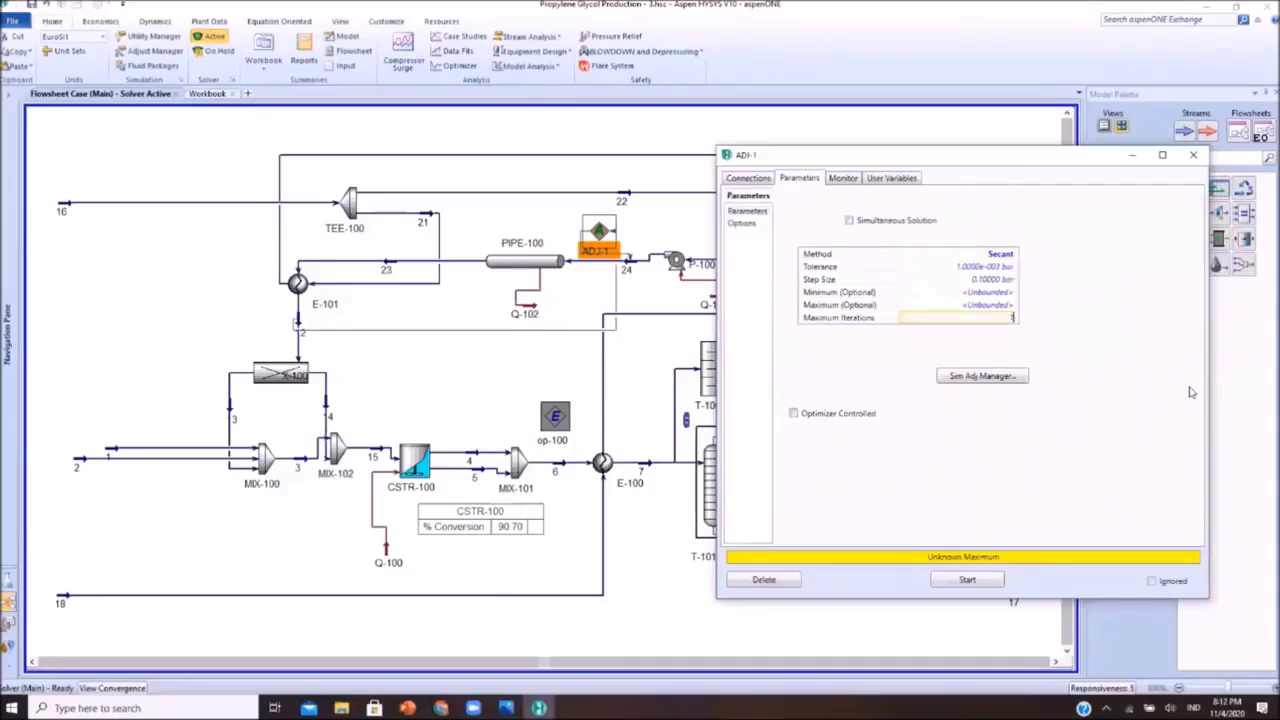
{"action": "type", "text": "000"}
{"action": "key", "text": "Return"}
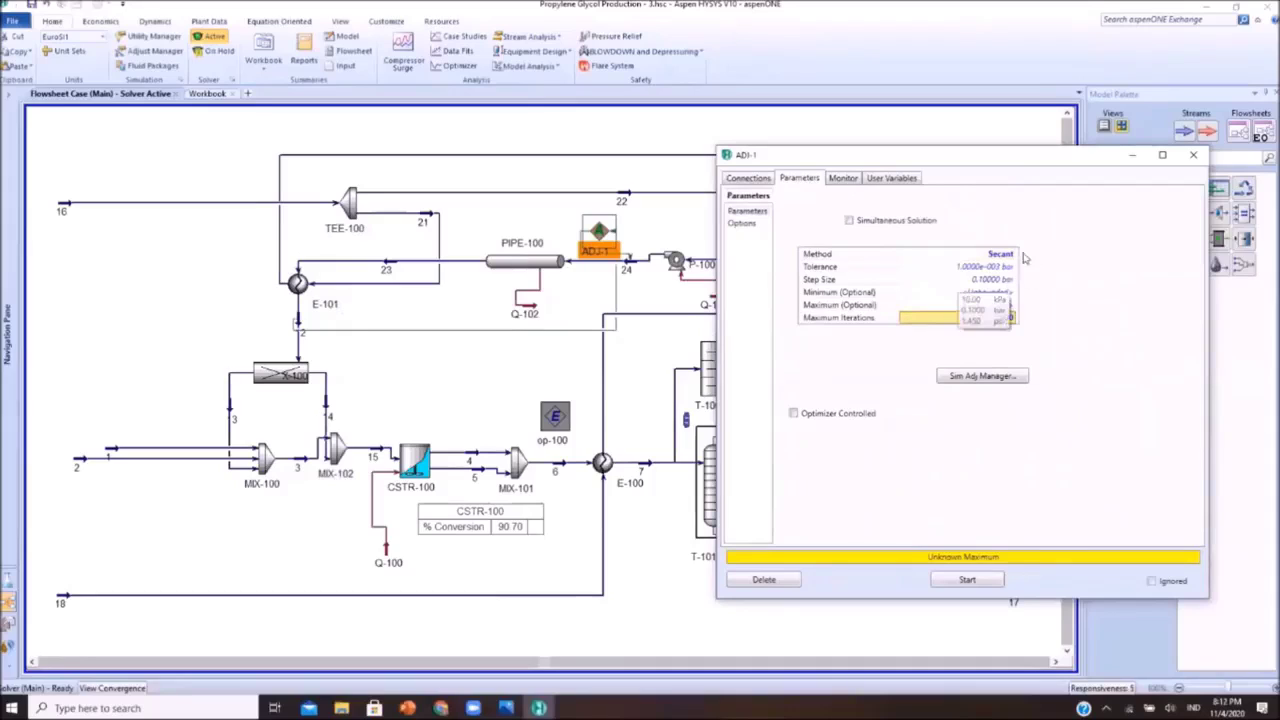
Set the Adjust operation's tolerance to 0.01 bar.
{"action": "left_click", "coordinate": [998, 268]}
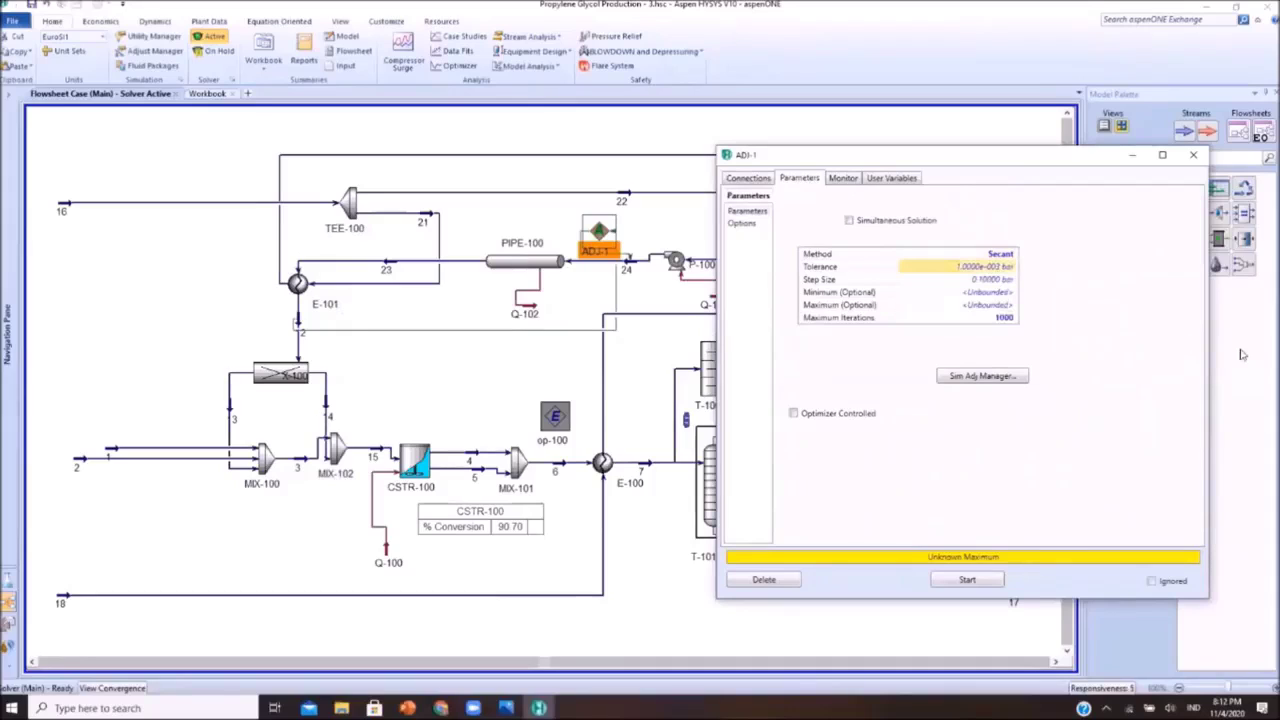
{"action": "type", "text": "0"}
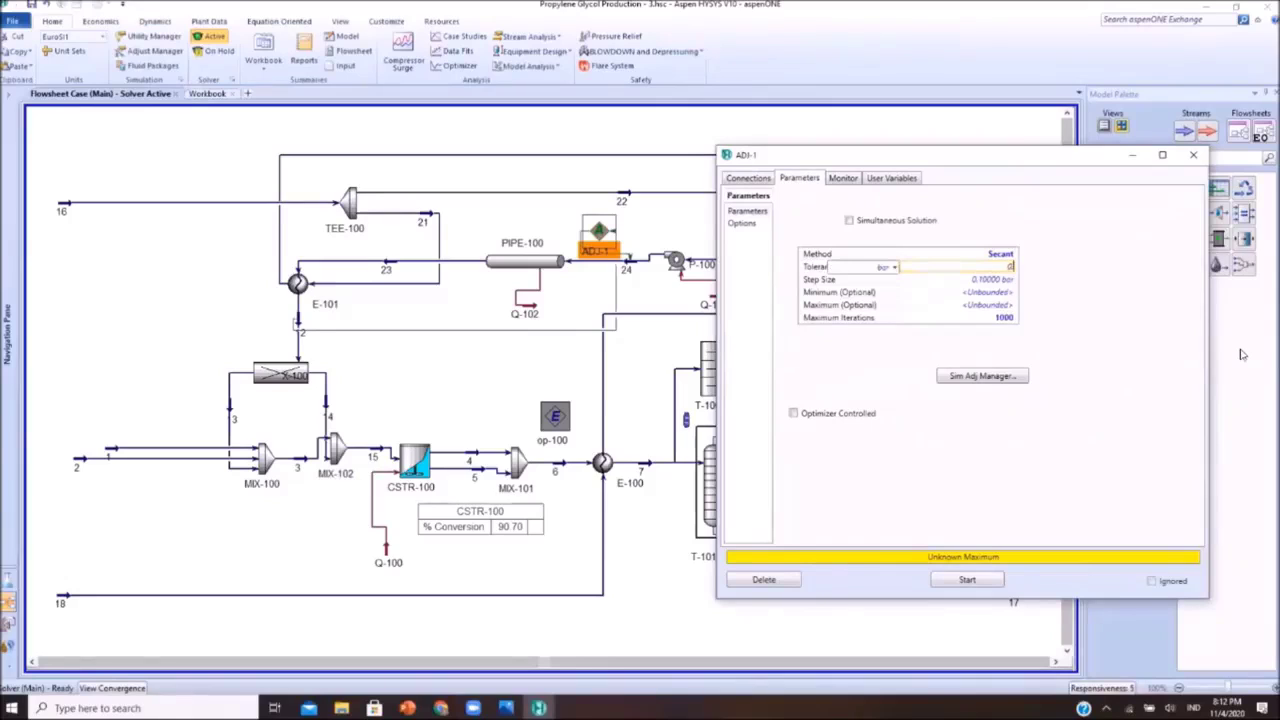
{"action": "type", "text": ".01"}
{"action": "key", "text": "Return"}
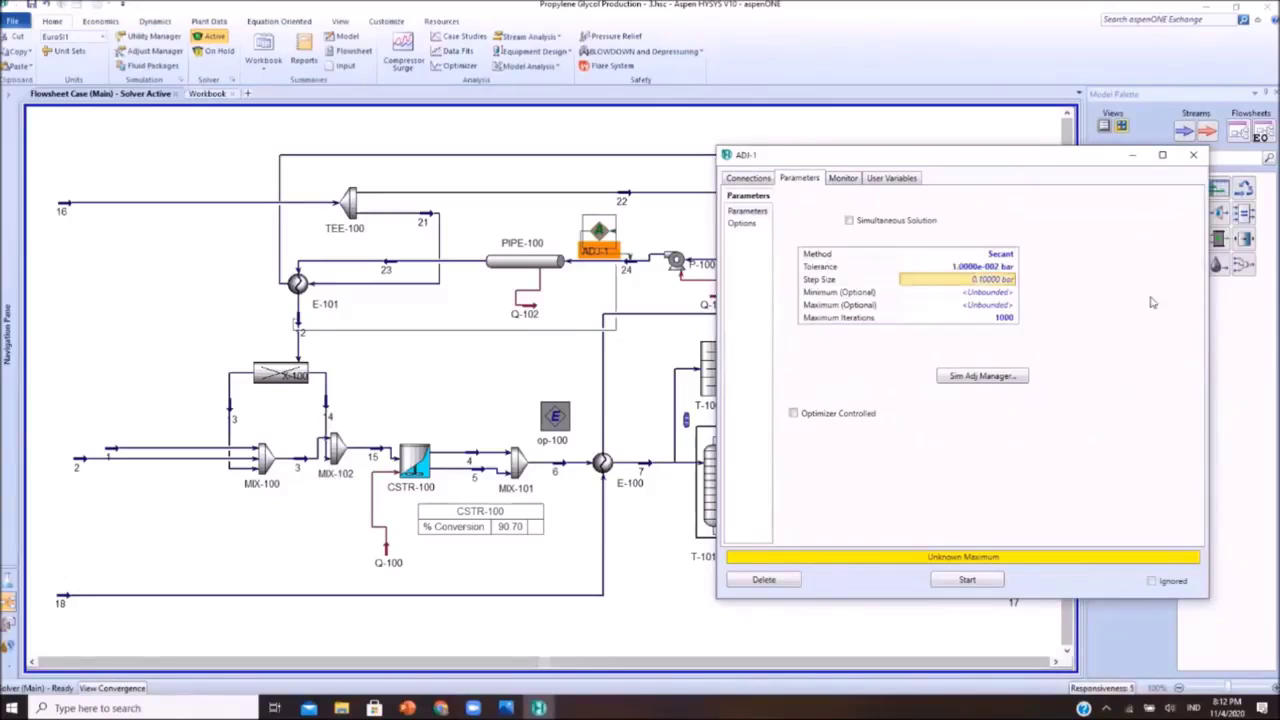
Set the Adjust operation's step size to 0.01 bar and start its calculation.
{"action": "left_click", "coordinate": [998, 280]}
{"action": "type", "text": "0.01"}
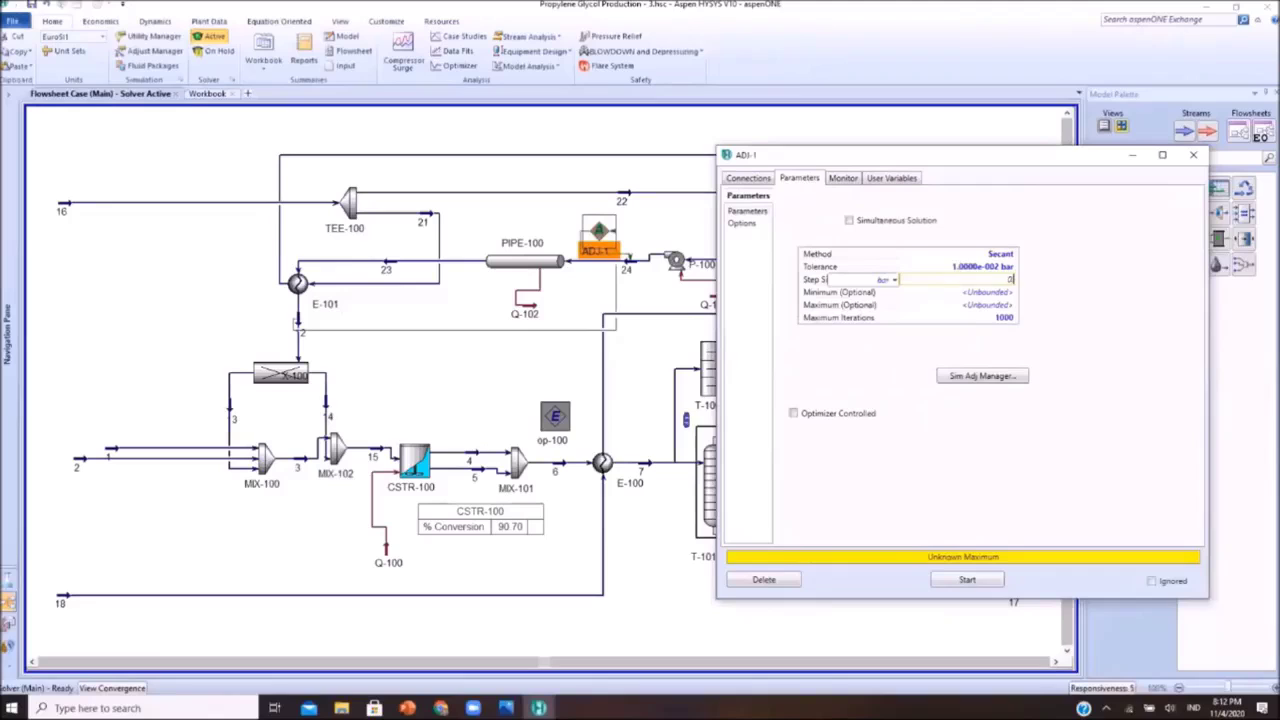
{"action": "key", "text": "Return"}
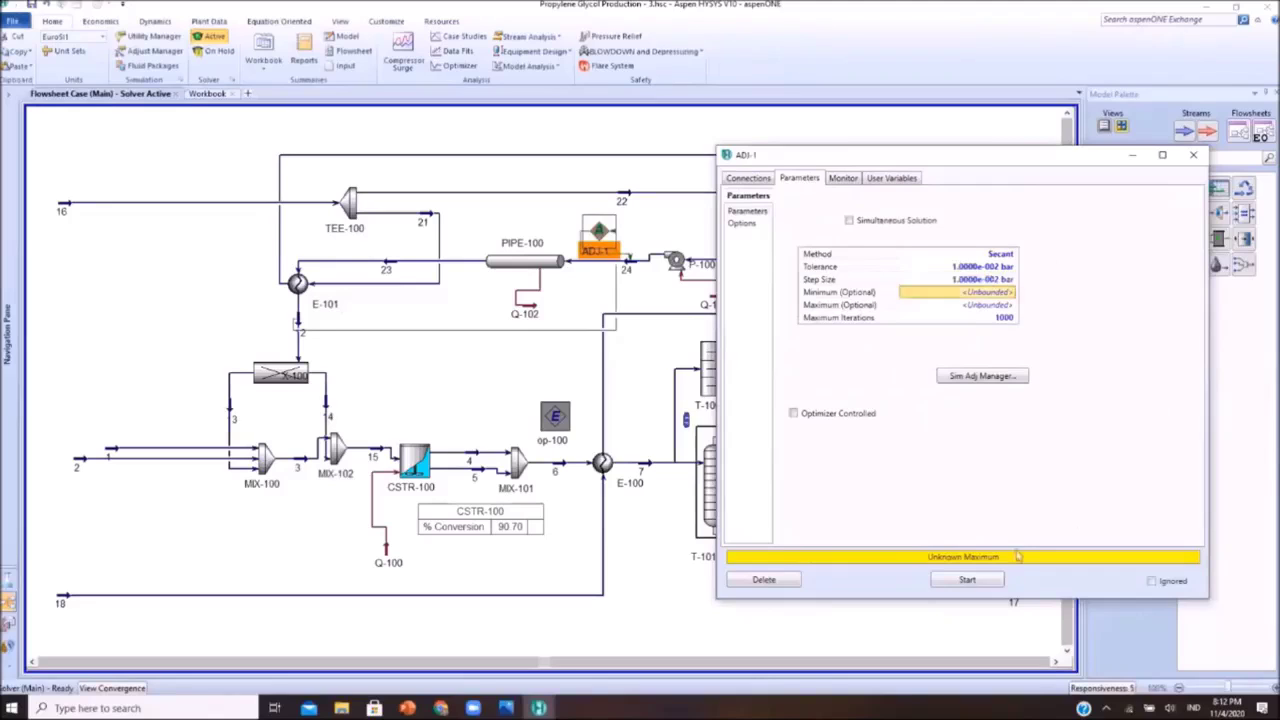
{"action": "left_click", "coordinate": [968, 580]}
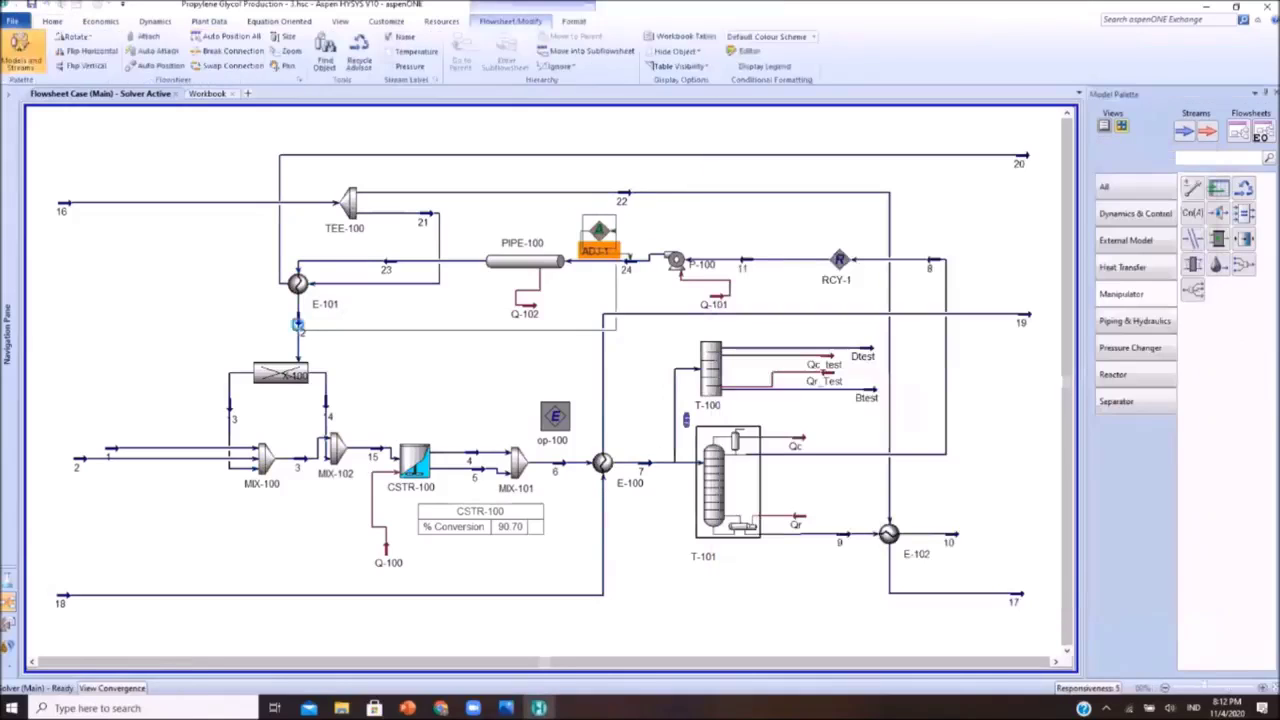
Compare the pressures of streams 24 and 12 side by side, and close both stream windows.
{"action": "left_click", "coordinate": [299, 329]}
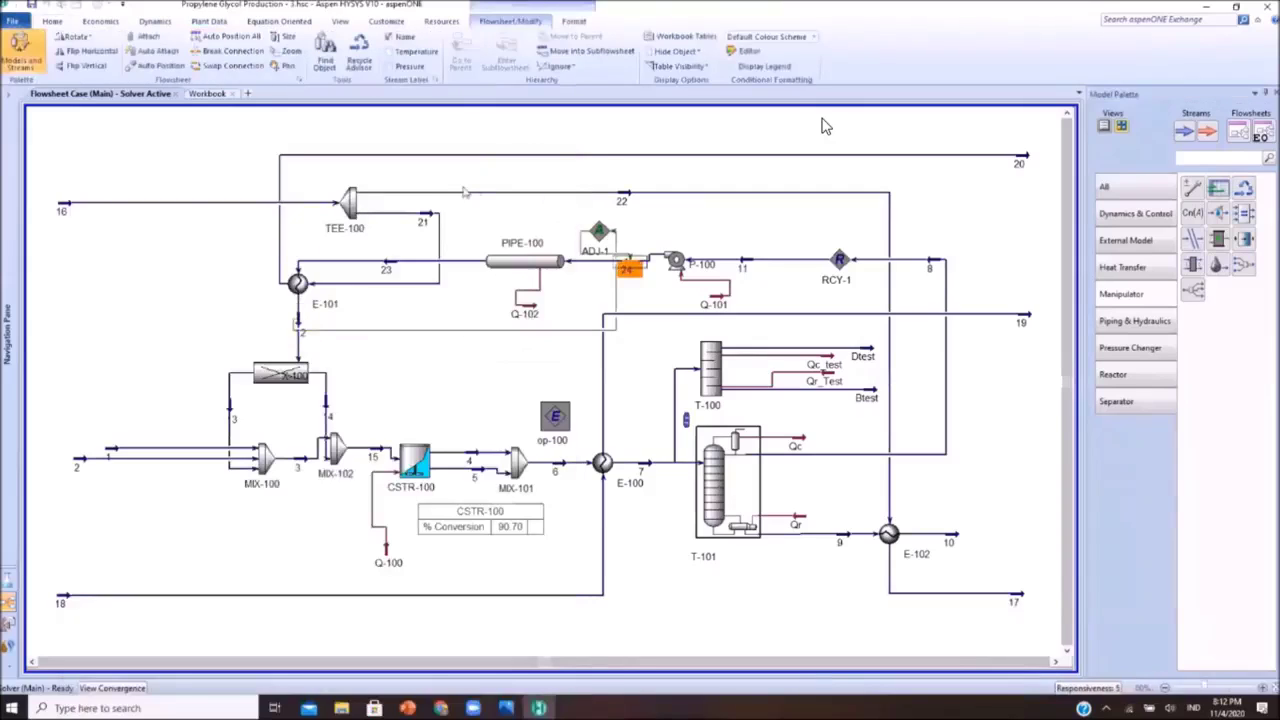
{"action": "left_click_drag", "start_coordinate": [400, 190], "coordinate": [1095, 124]}
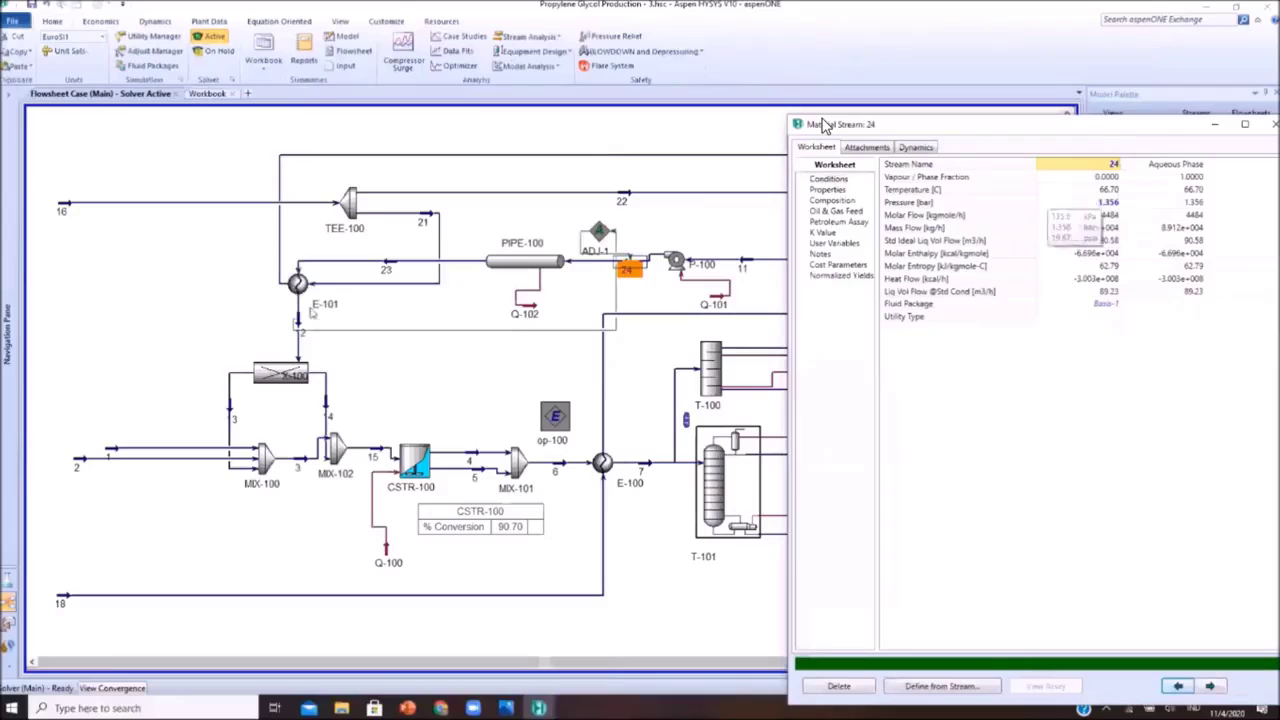
{"action": "double_click", "coordinate": [299, 326]}
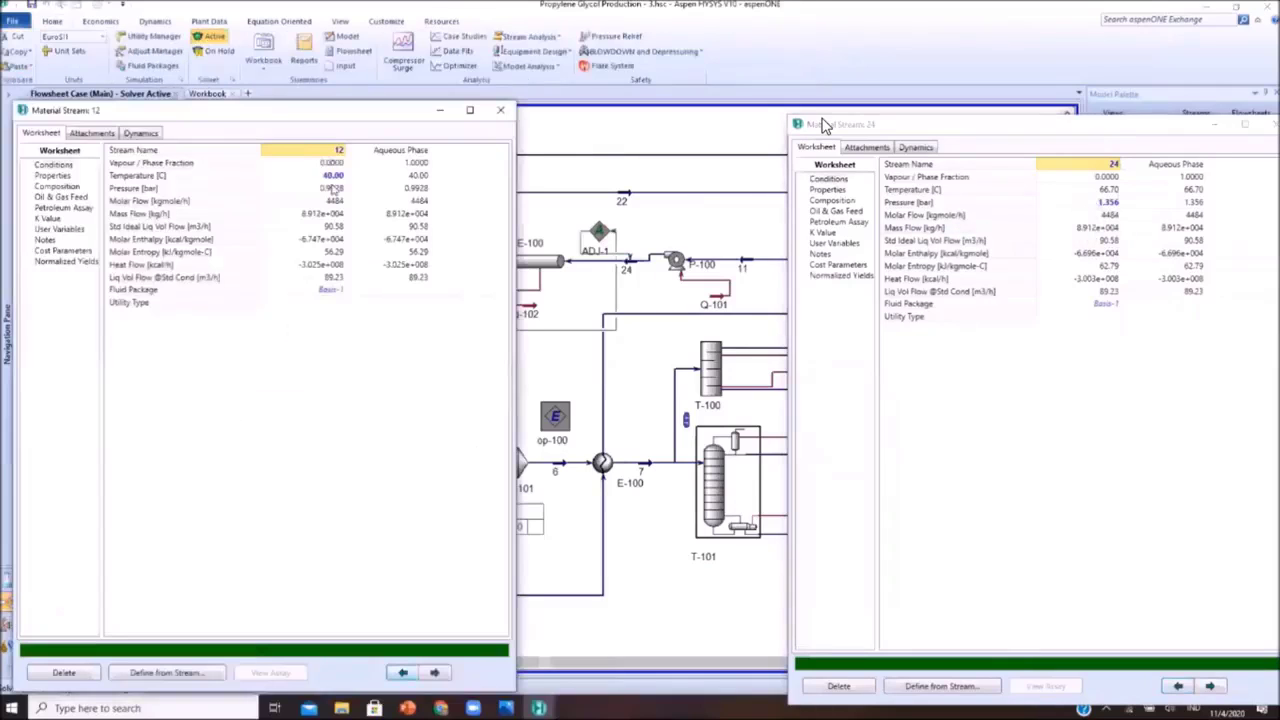
{"action": "left_click", "coordinate": [501, 110]}
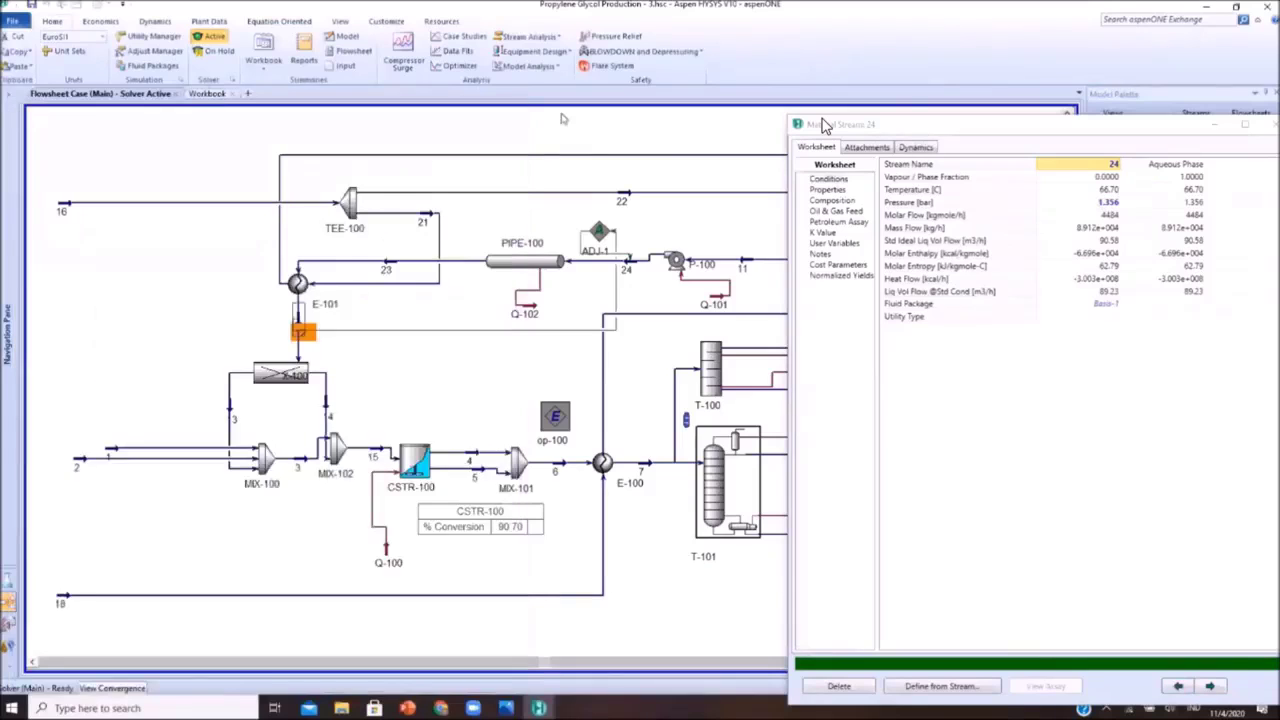
{"action": "left_click", "coordinate": [898, 107]}
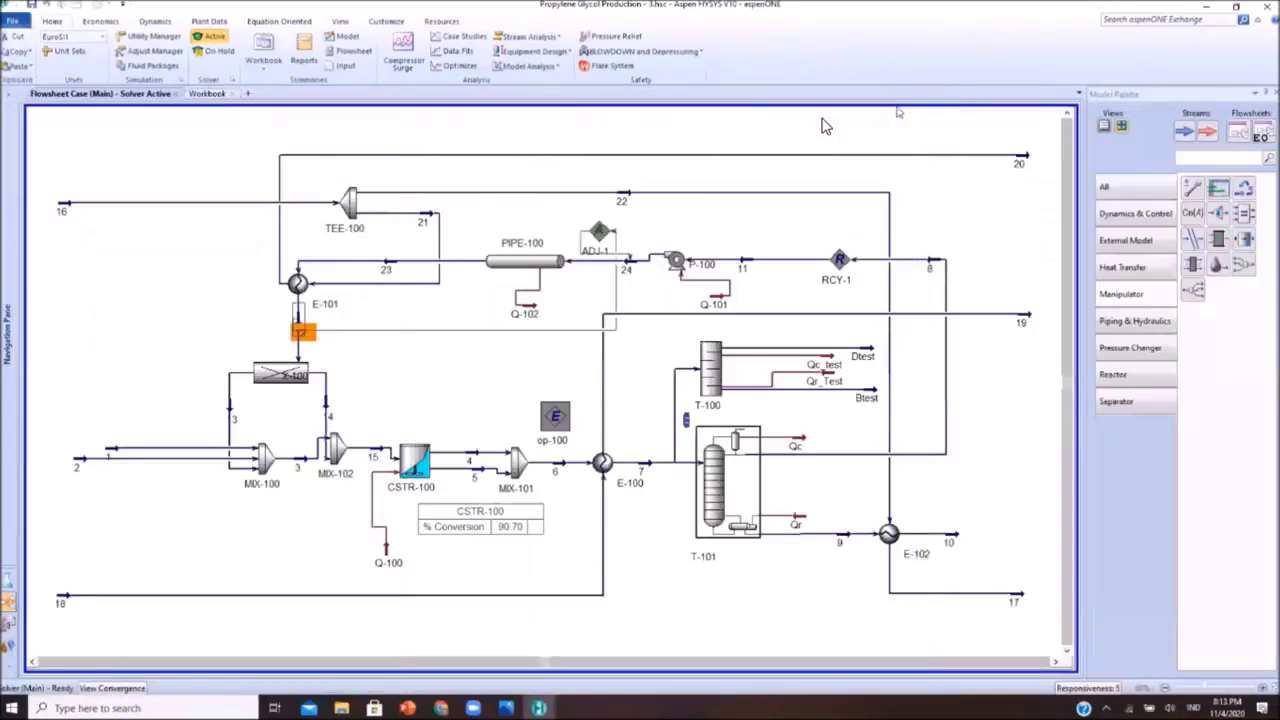